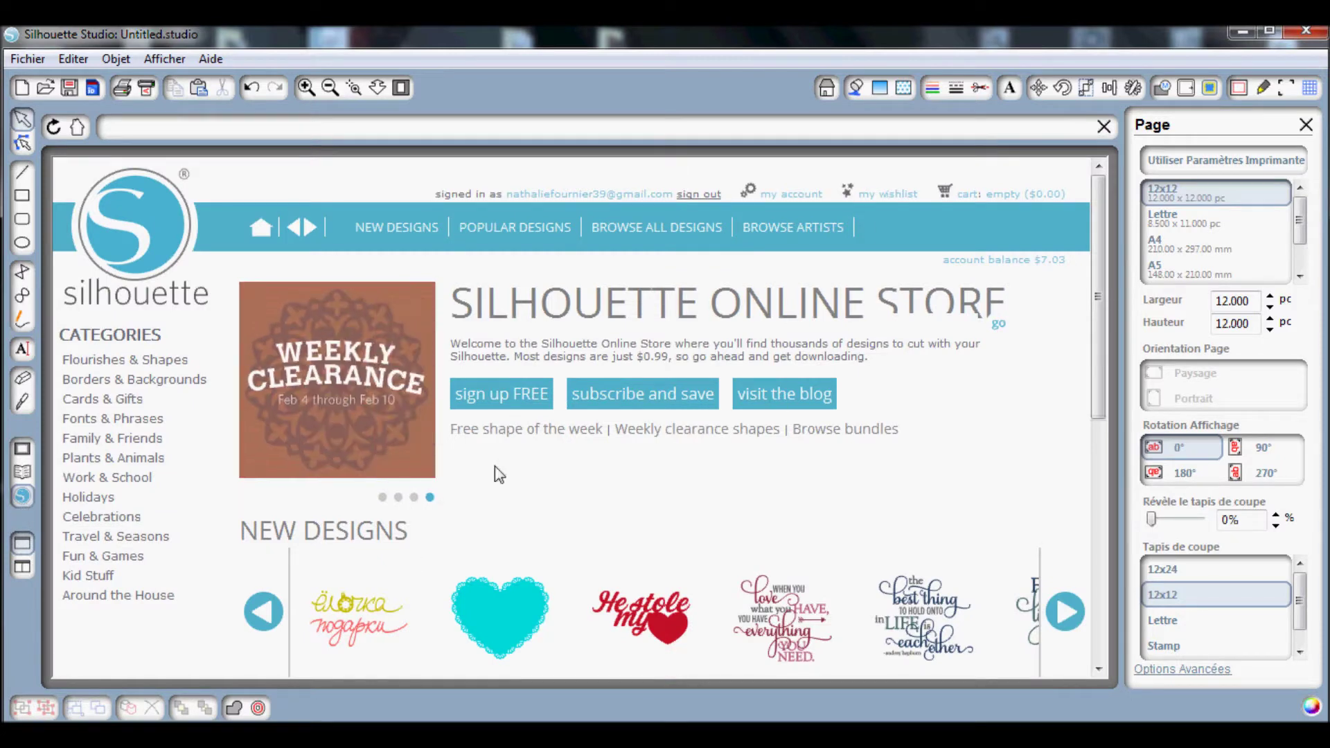
Search the online store for "baby dresser" and open the a2 step card baby dresser design.
mouse_move(651, 580)
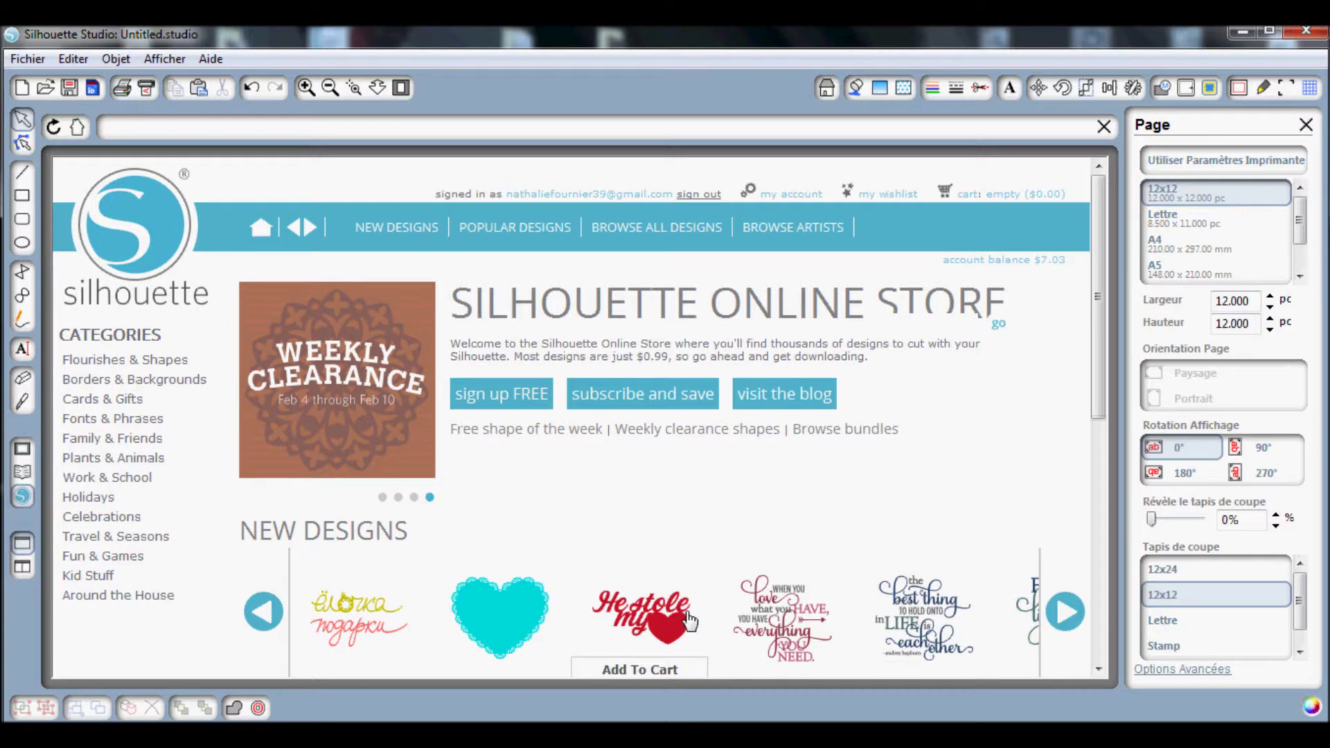
left_click(115, 402)
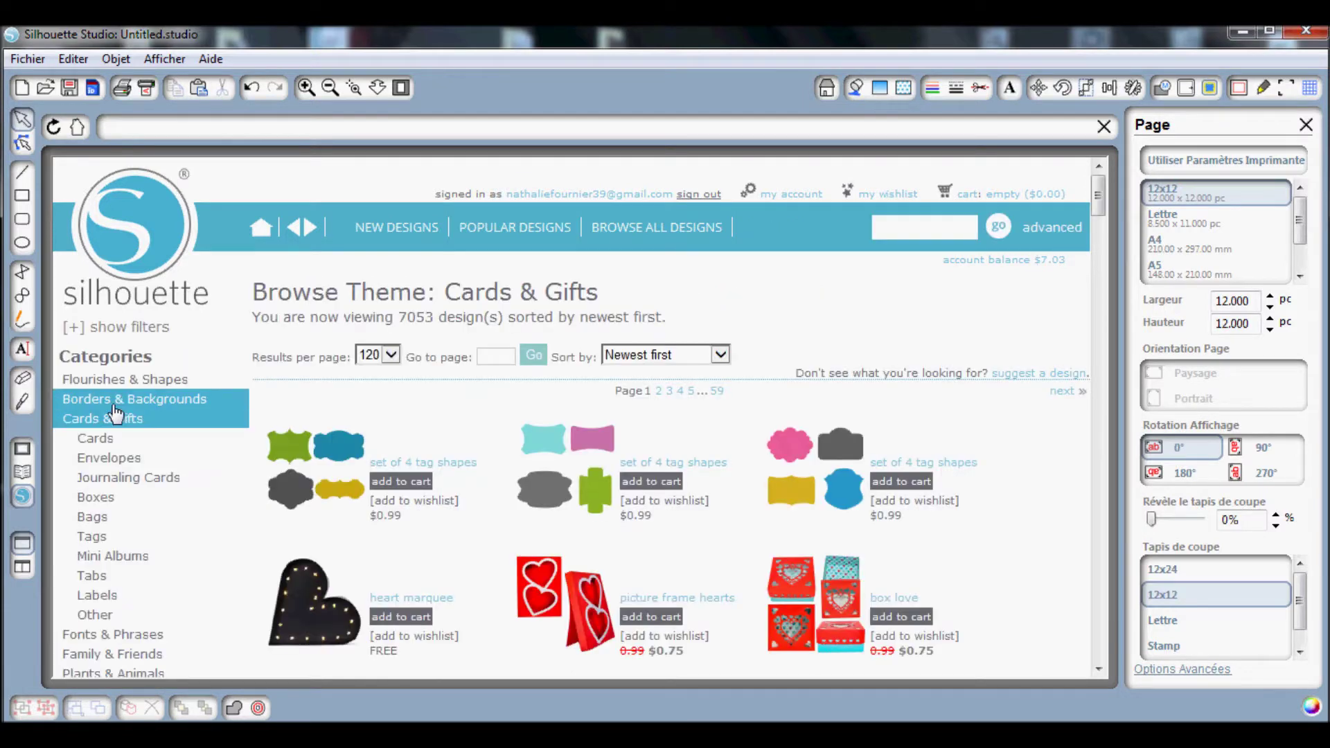
left_click(903, 228)
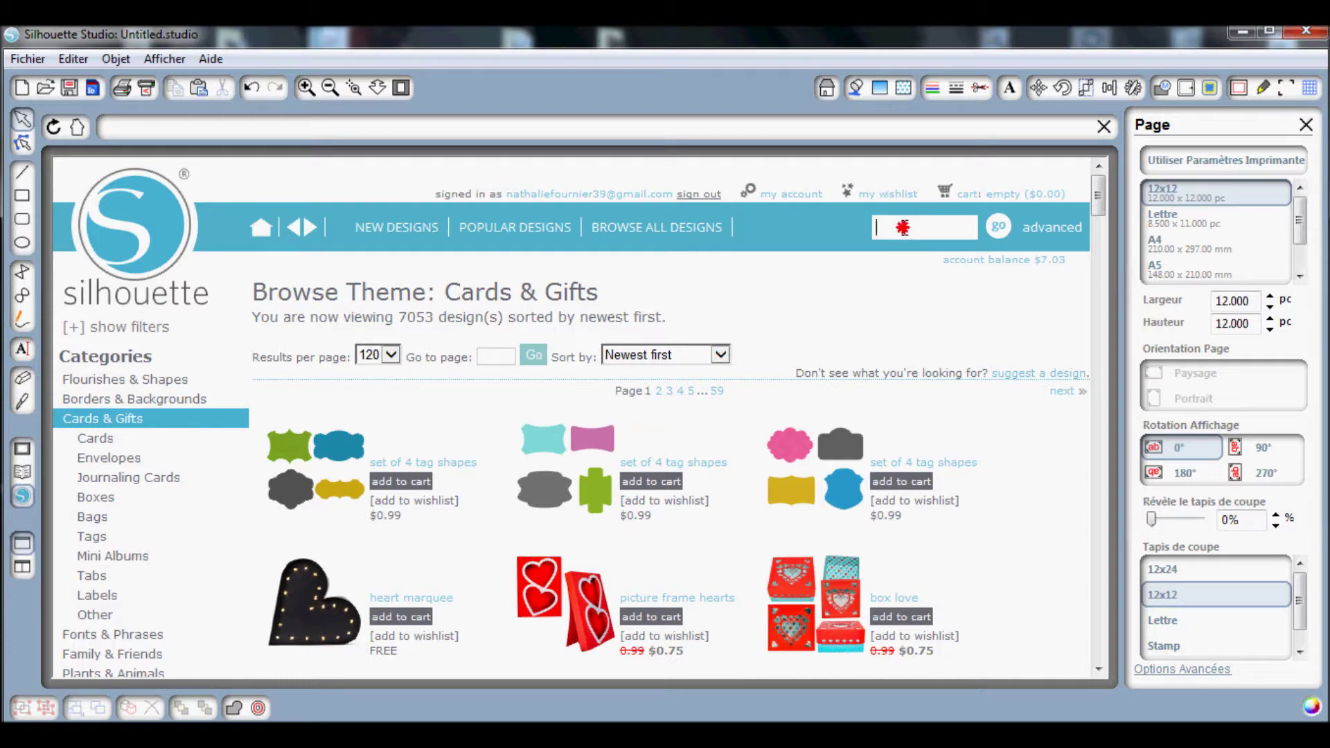
type("baby dresser")
key("Return")
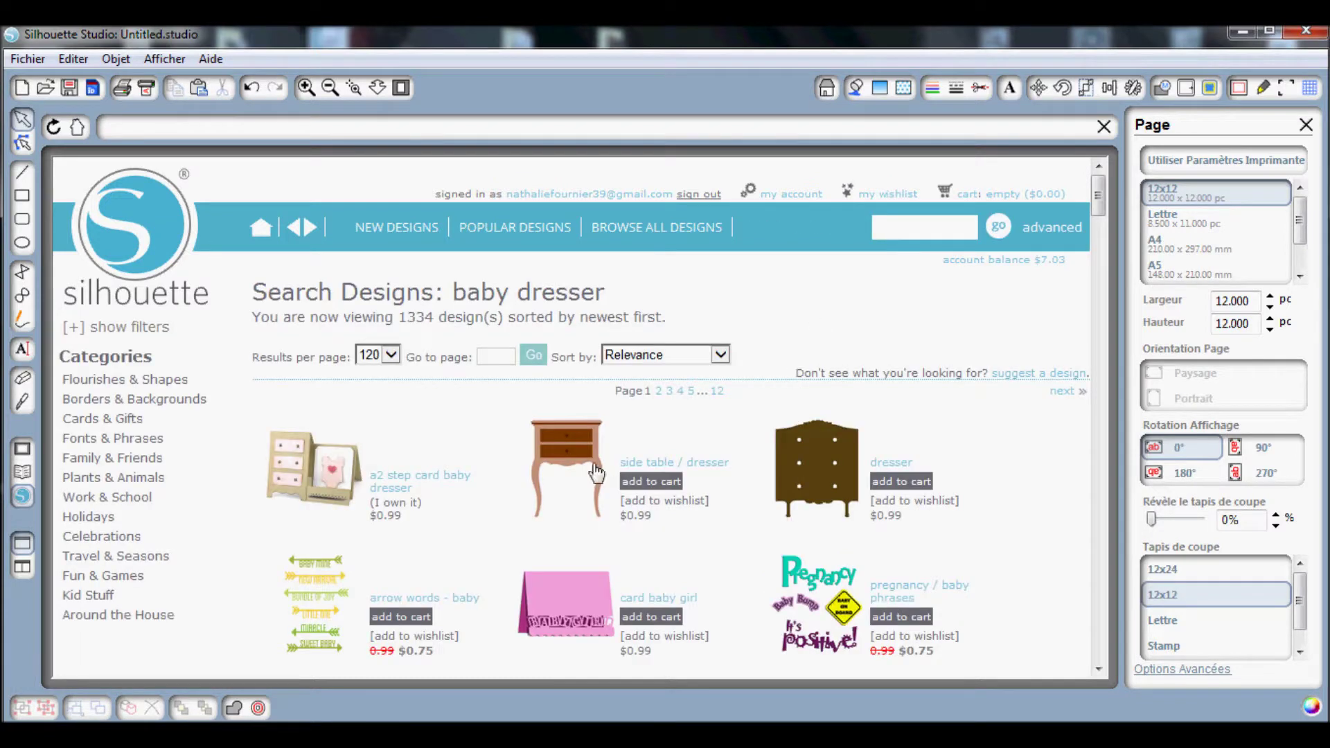
mouse_move(350, 509)
left_click(330, 489)
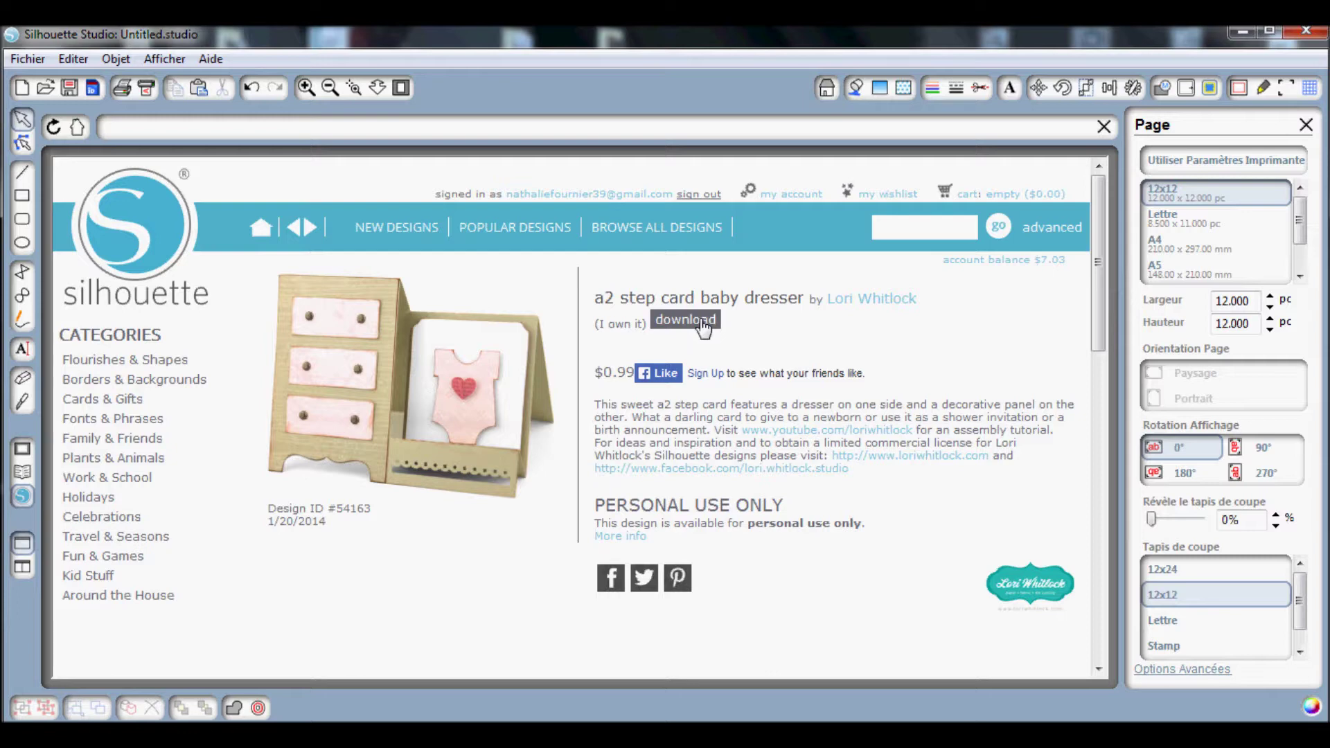
Close the store and open the a2 step card baby dresser from the library's Téléchargements Récents folder onto the page.
left_click(1105, 127)
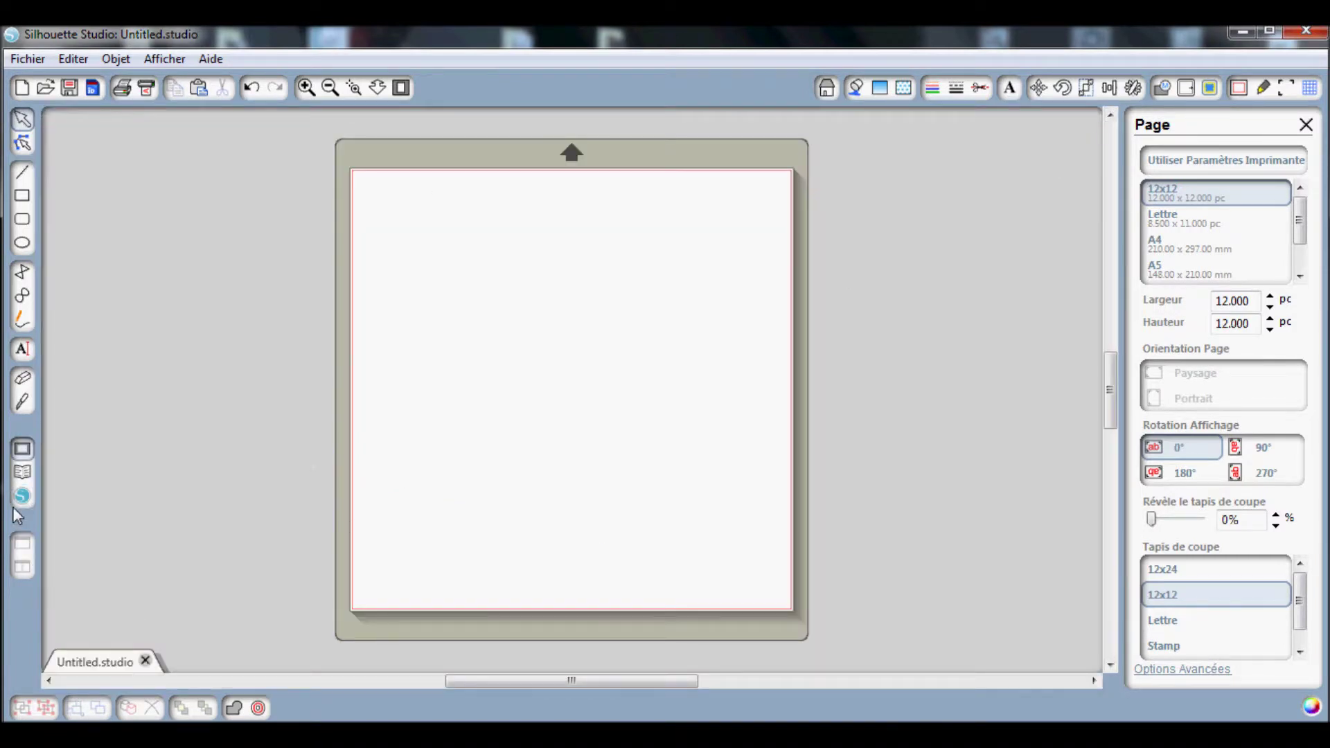
left_click(22, 475)
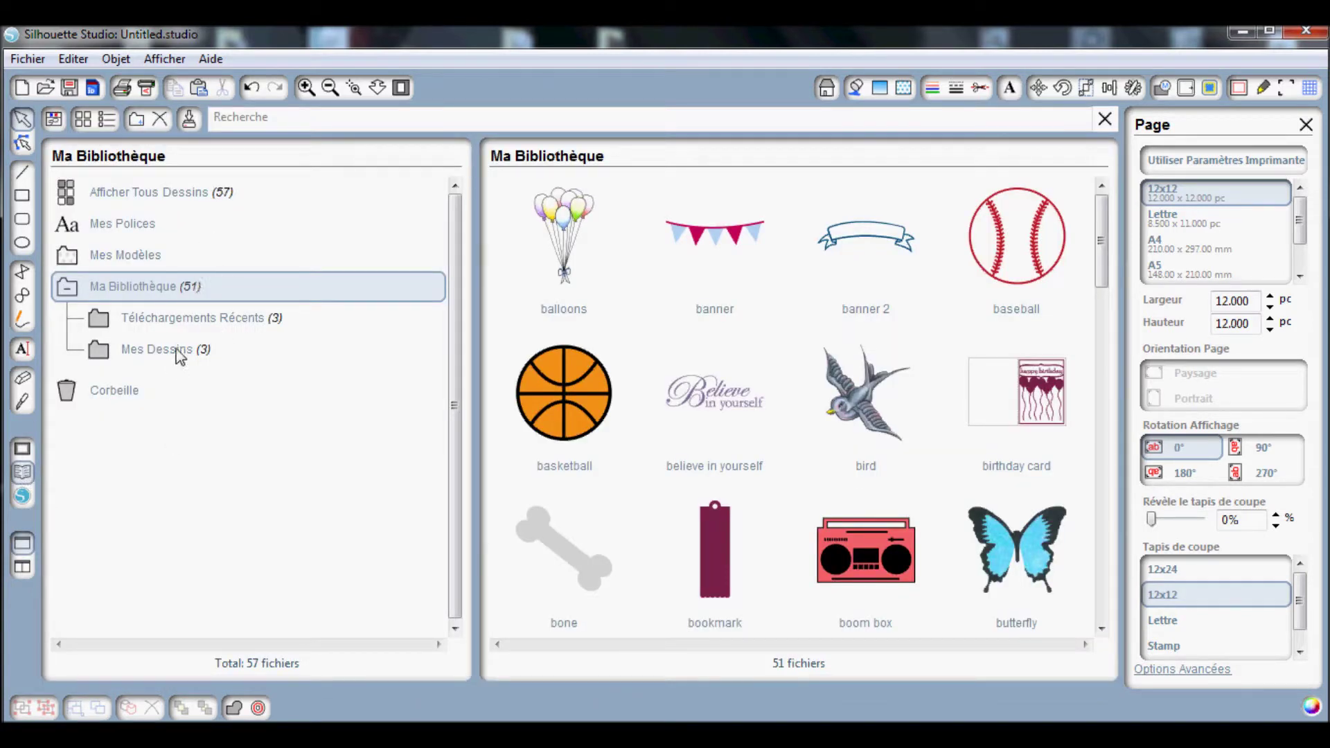
left_click(162, 320)
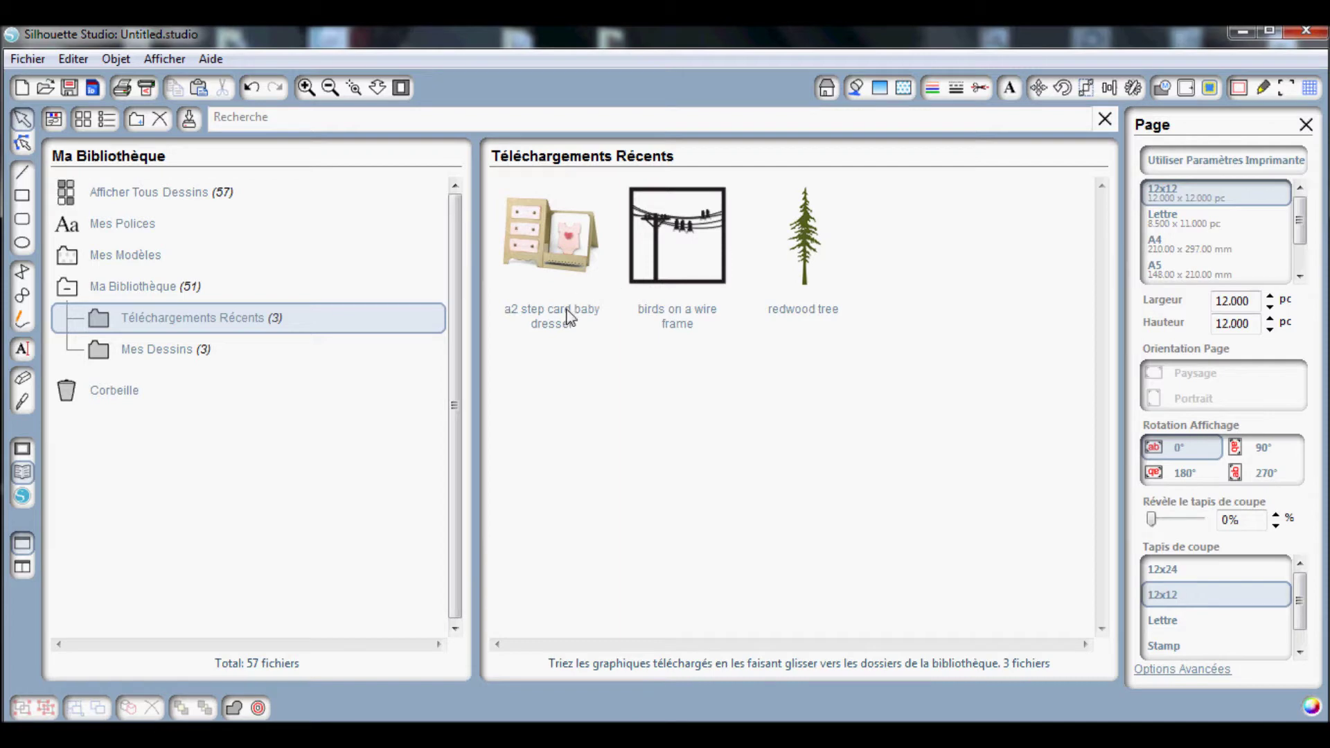
double_click(553, 235)
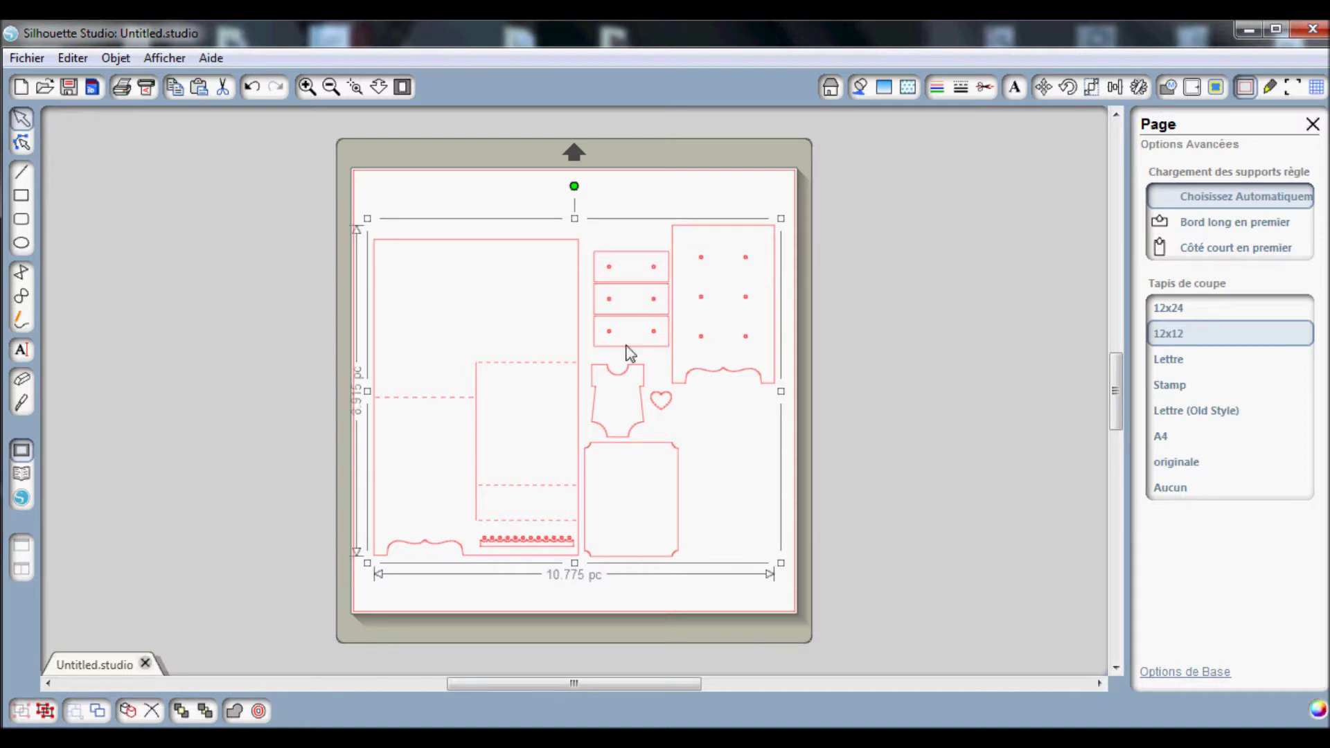
Ungroup the baby dresser design into its separate pieces and clear the selection.
left_click(45, 714)
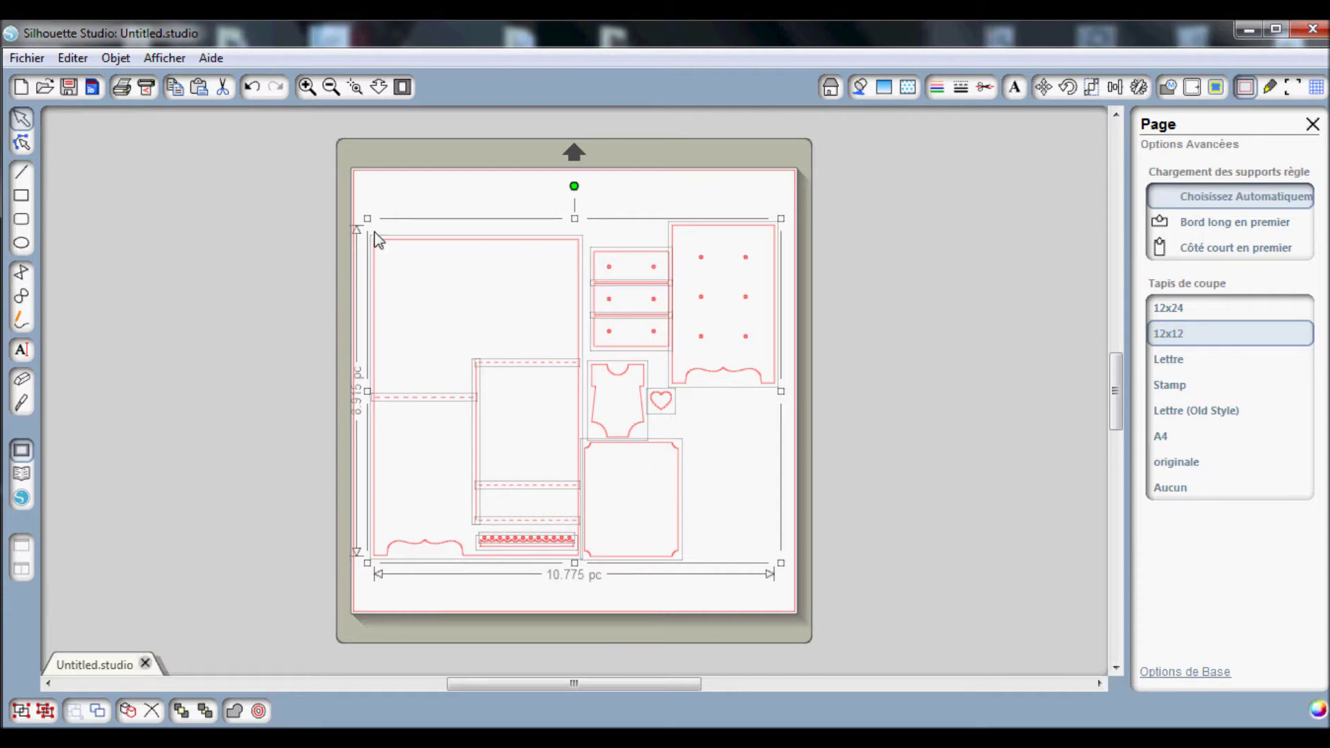
left_click_drag(368, 219, 378, 222)
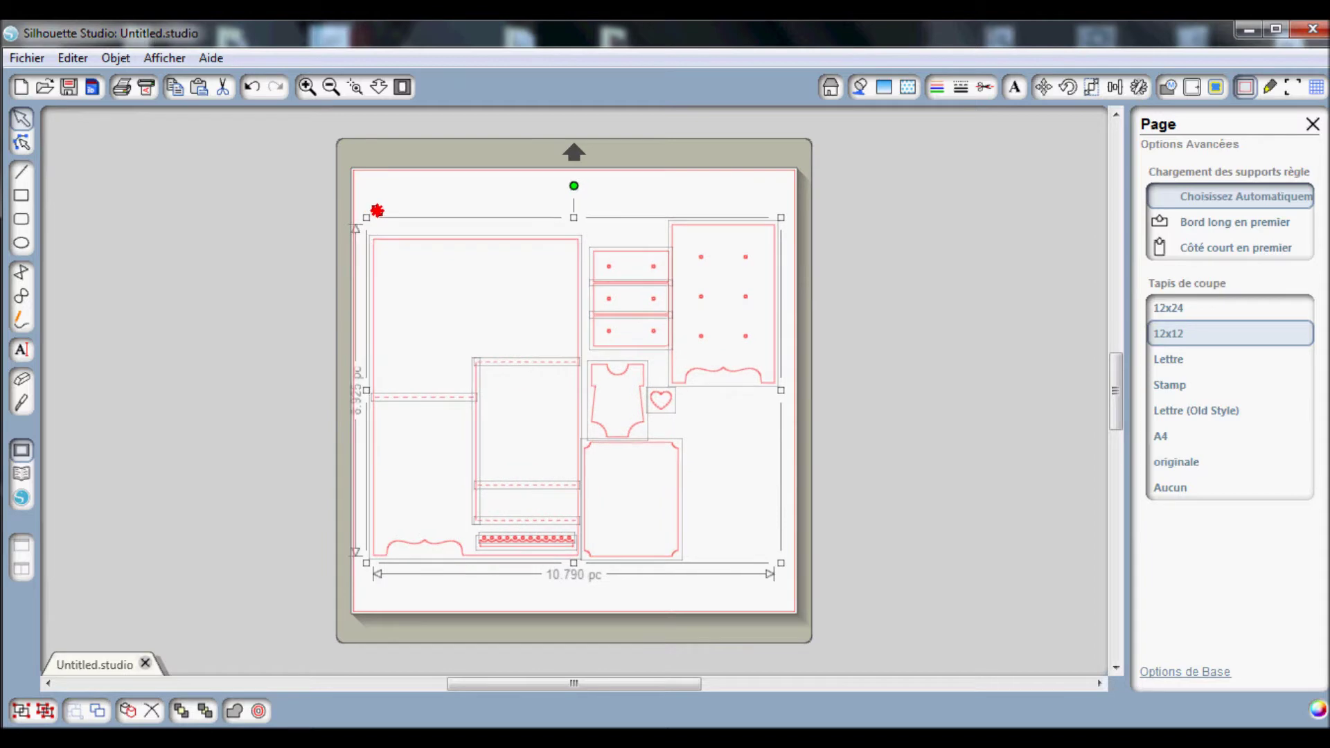
left_click(374, 226)
Group the large card base with its fold lines and decorative strip, and move it to the page's upper-left corner.
mouse_move(442, 228)
left_mouse_down()
mouse_move(573, 243)
mouse_move(588, 395)
mouse_move(581, 582)
left_mouse_up()
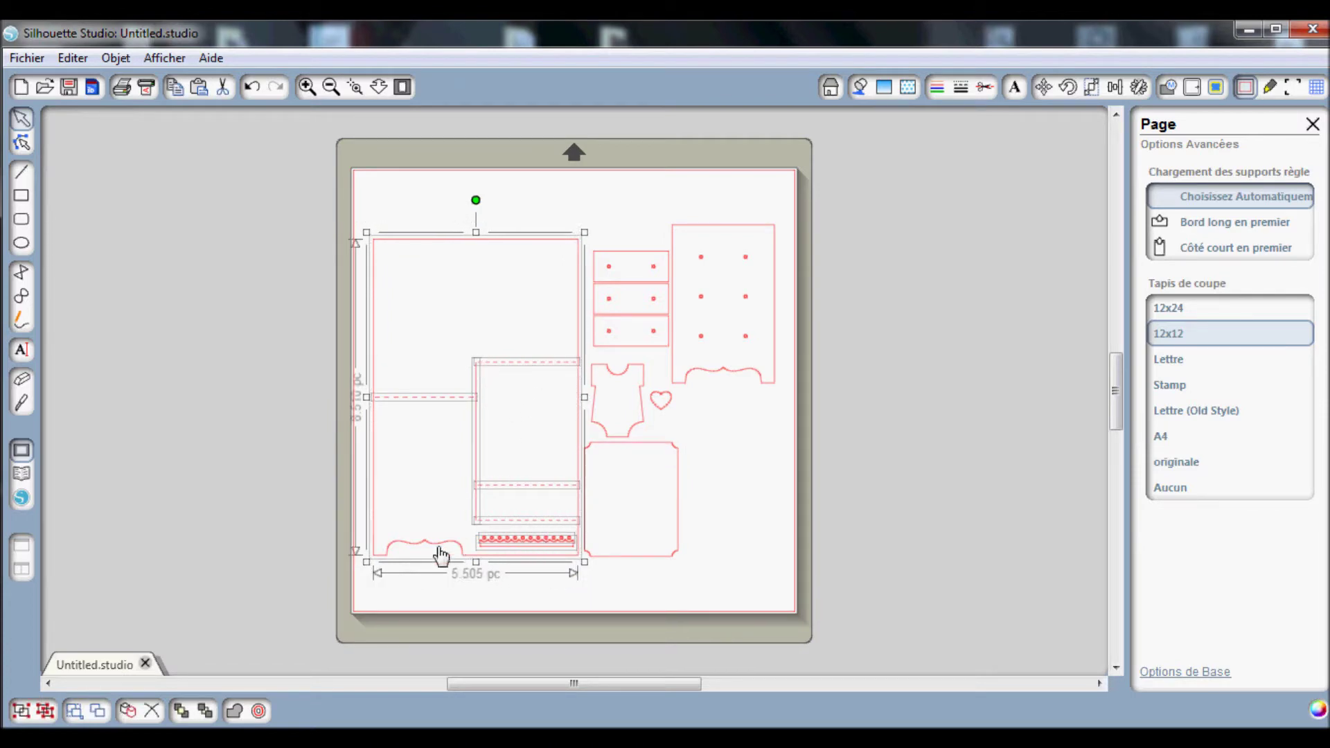
left_click(22, 712)
left_click(467, 241)
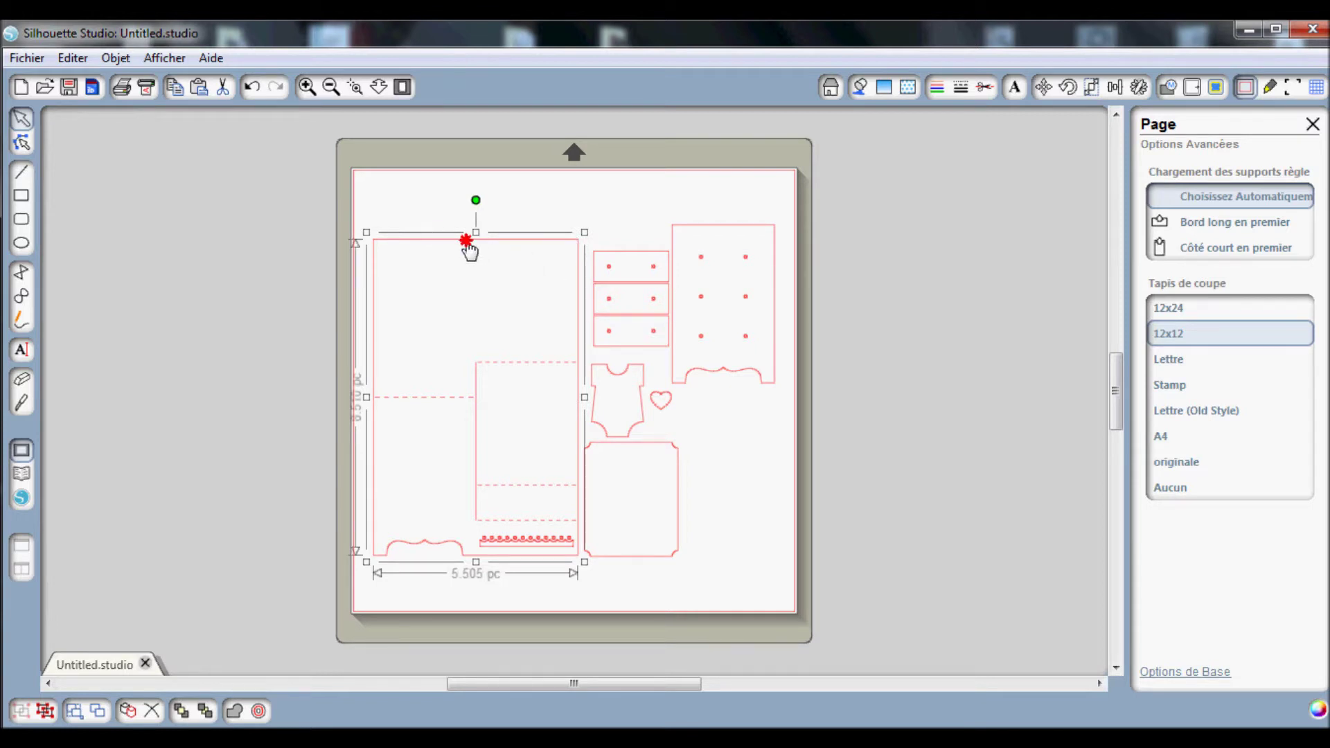
left_click_drag(466, 242, 460, 200)
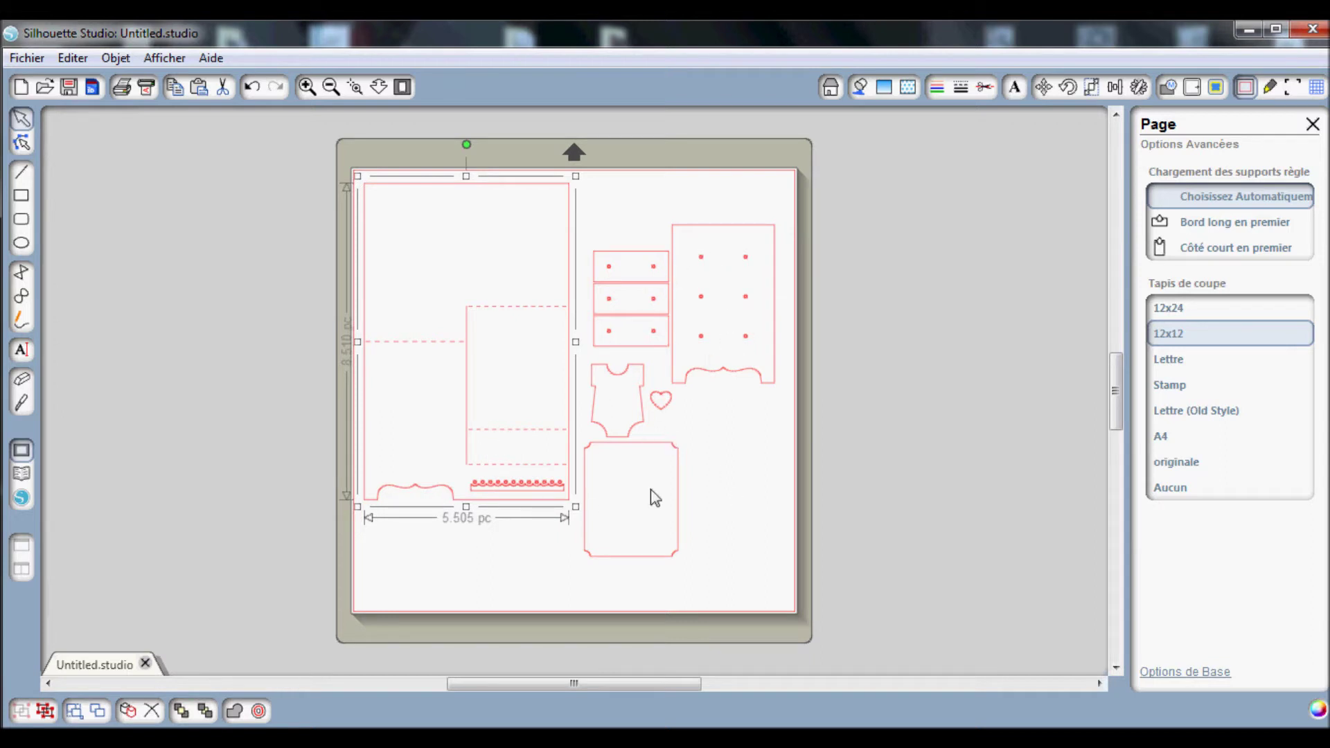
Move the drawer fronts, dresser front, heart, panel and baby bodysuit off the page to the right of the mat.
left_click(709, 271)
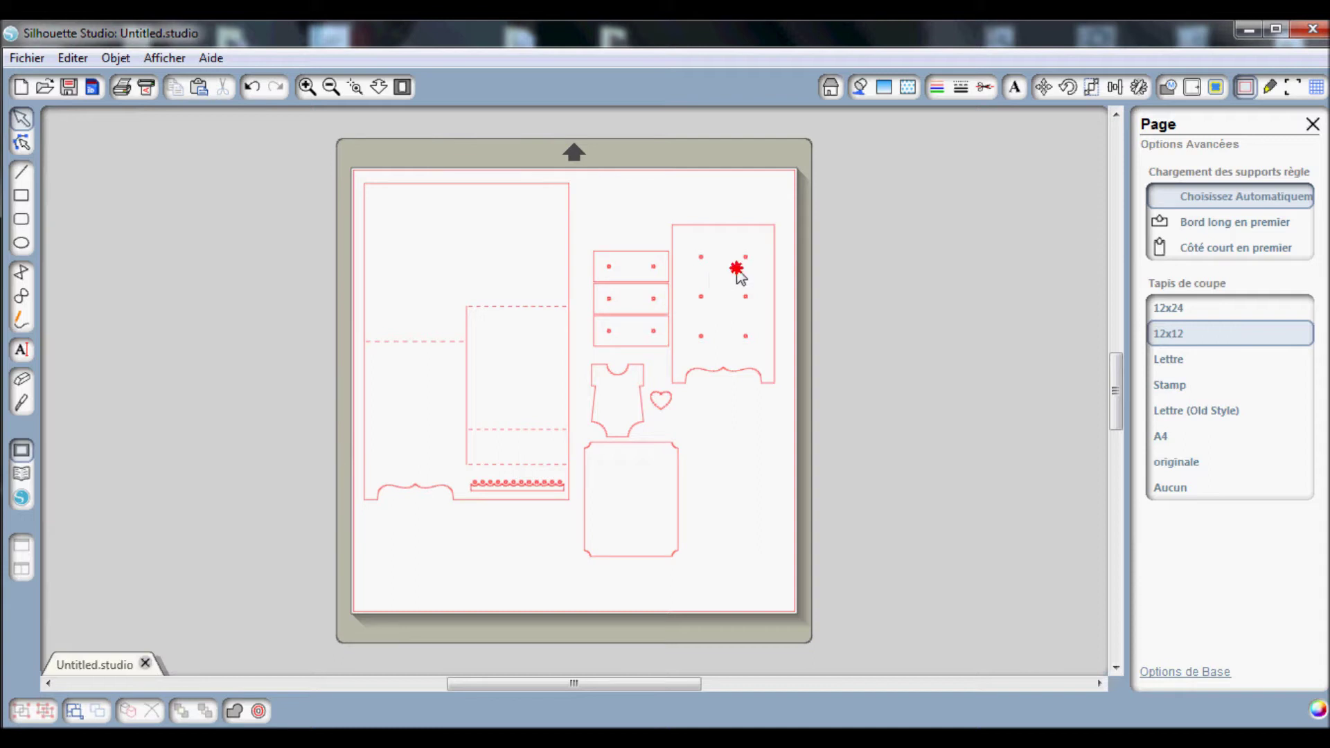
left_click_drag(669, 212, 783, 504)
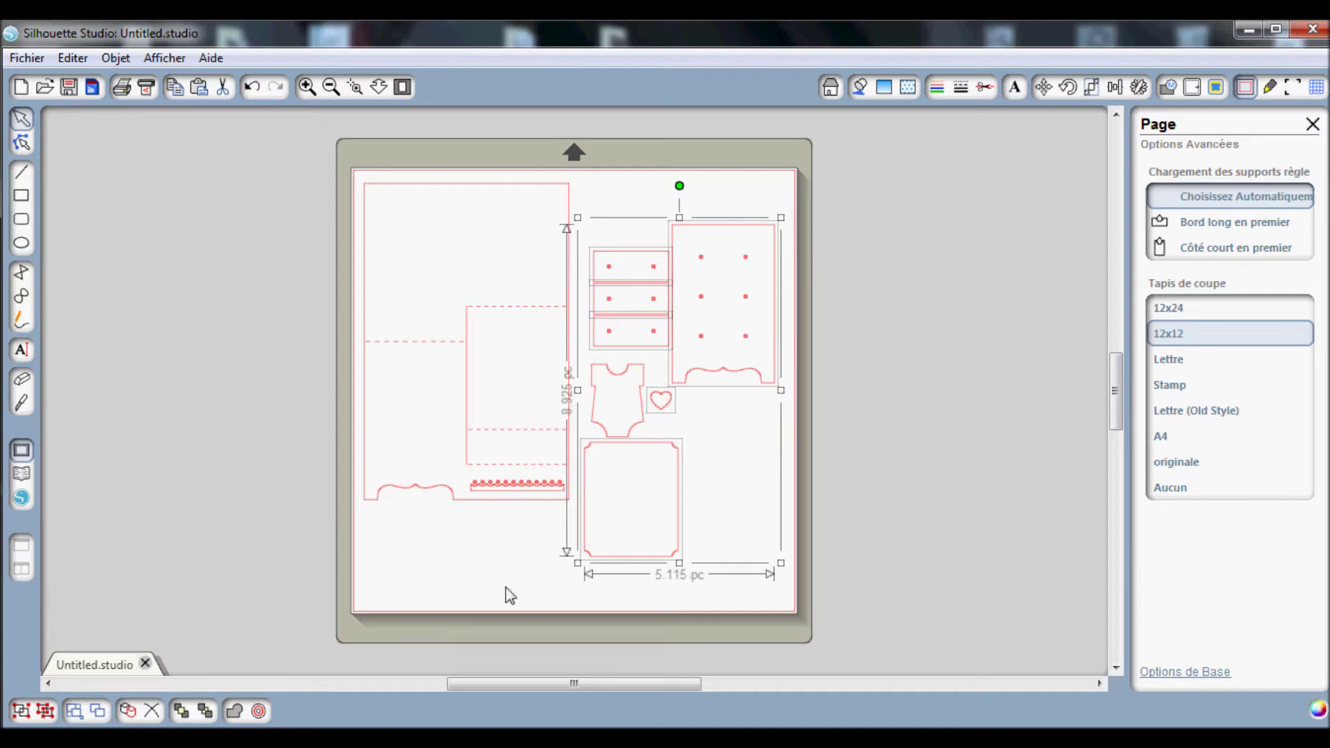
left_click_drag(779, 353, 1053, 299)
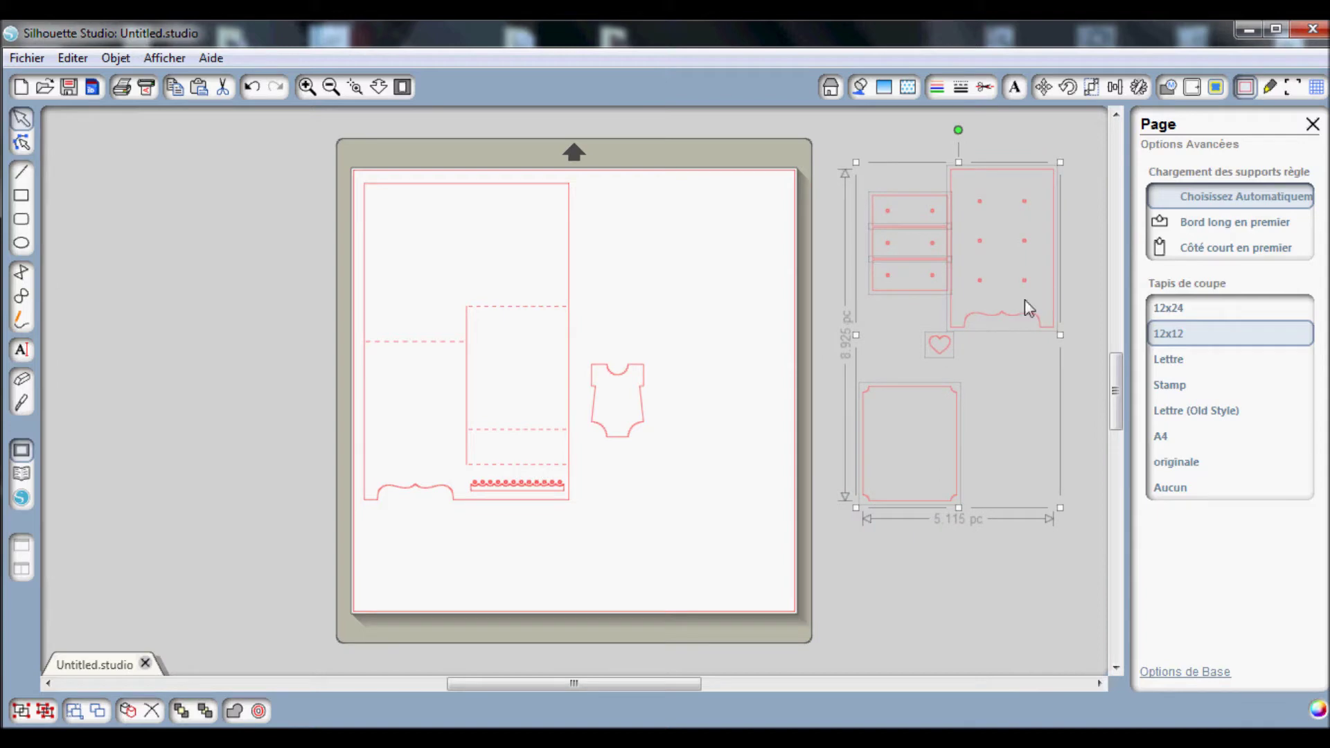
left_click(626, 404)
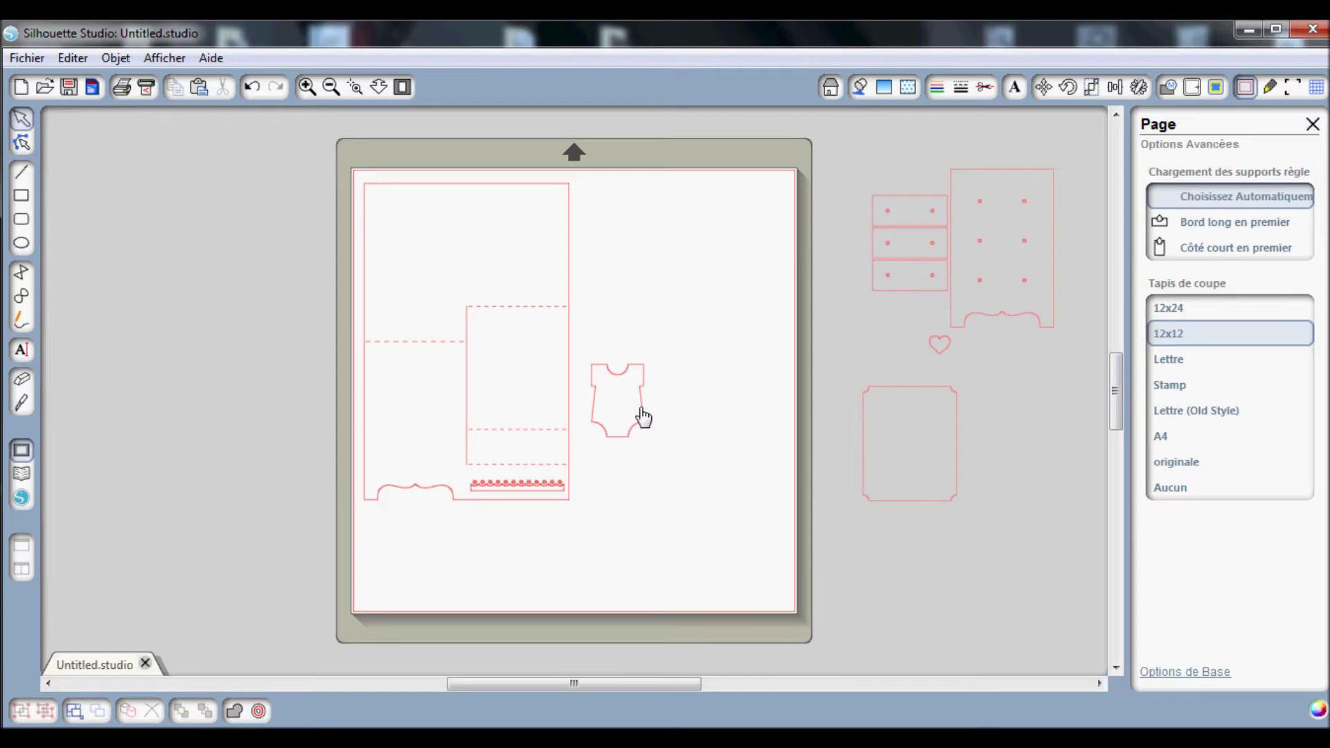
left_click(642, 417)
left_click_drag(643, 416, 919, 352)
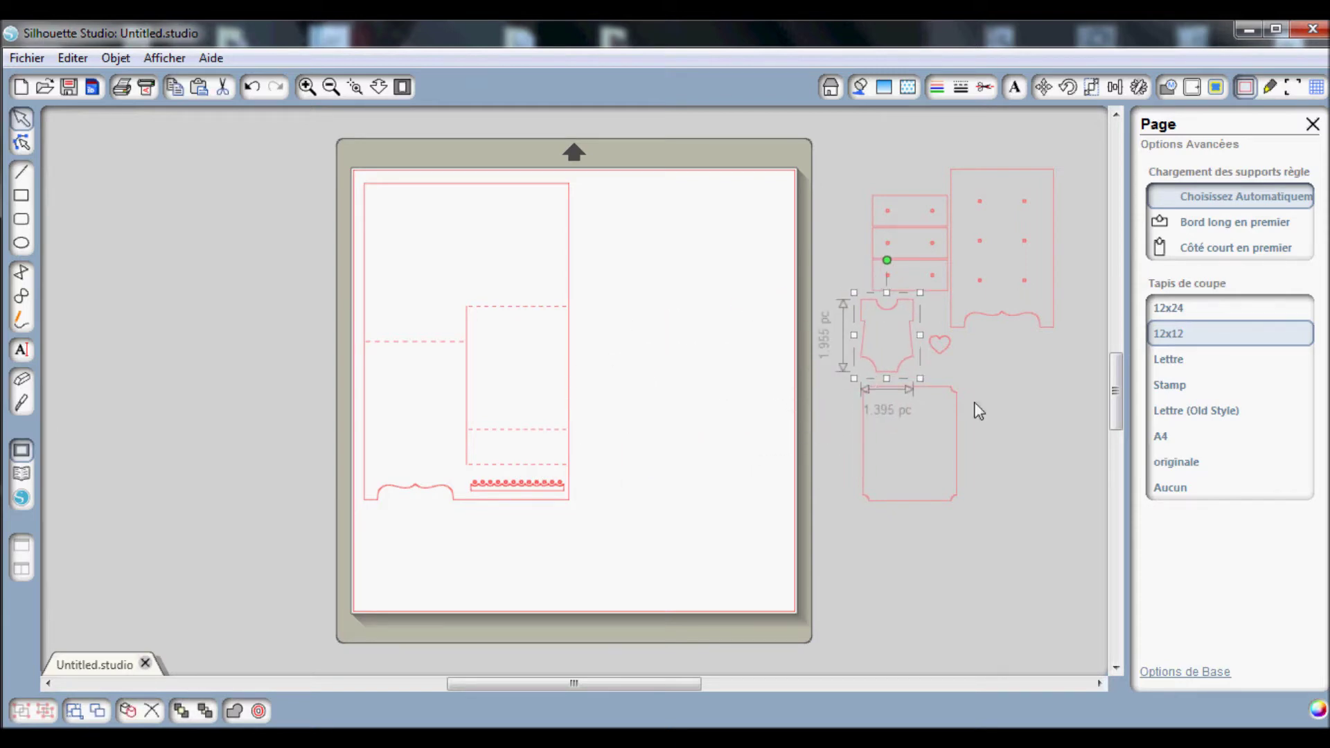
left_click(997, 420)
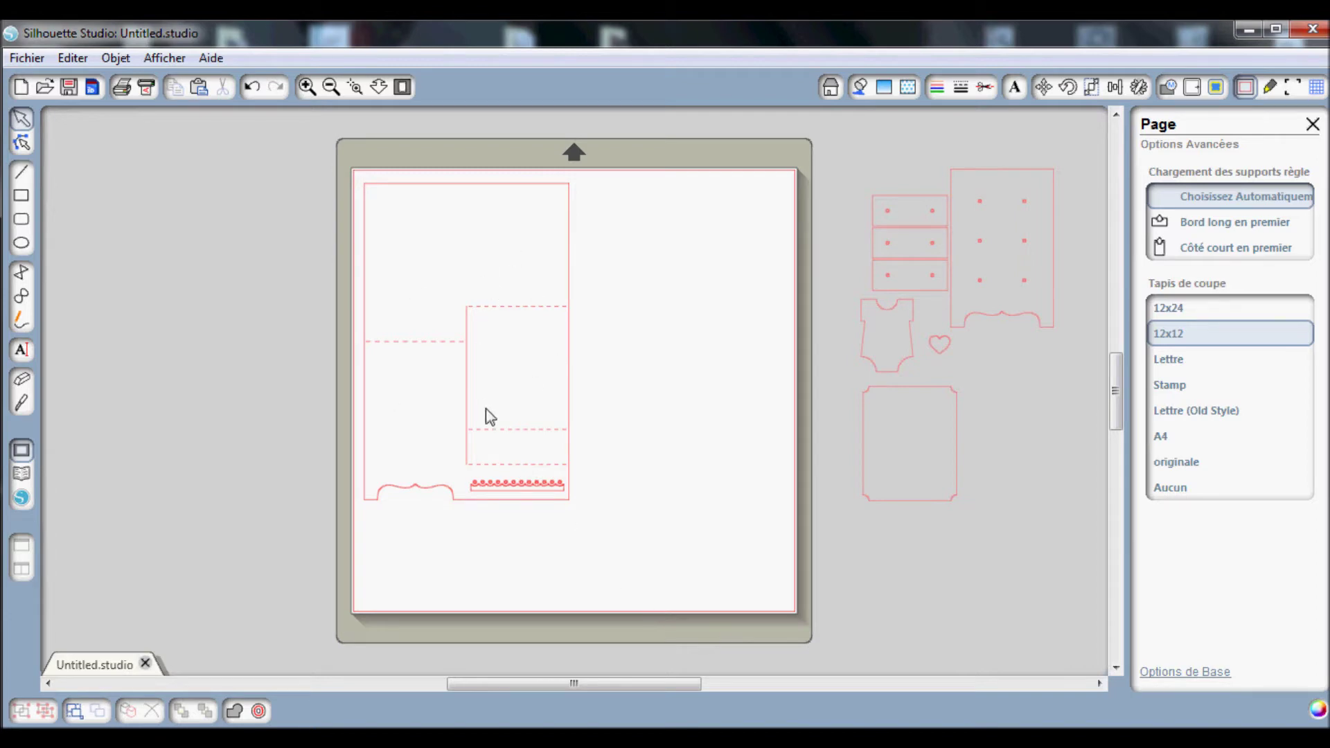
Open the Send to Silhouette settings for the card base and display the editable cutting parameters.
left_click(148, 96)
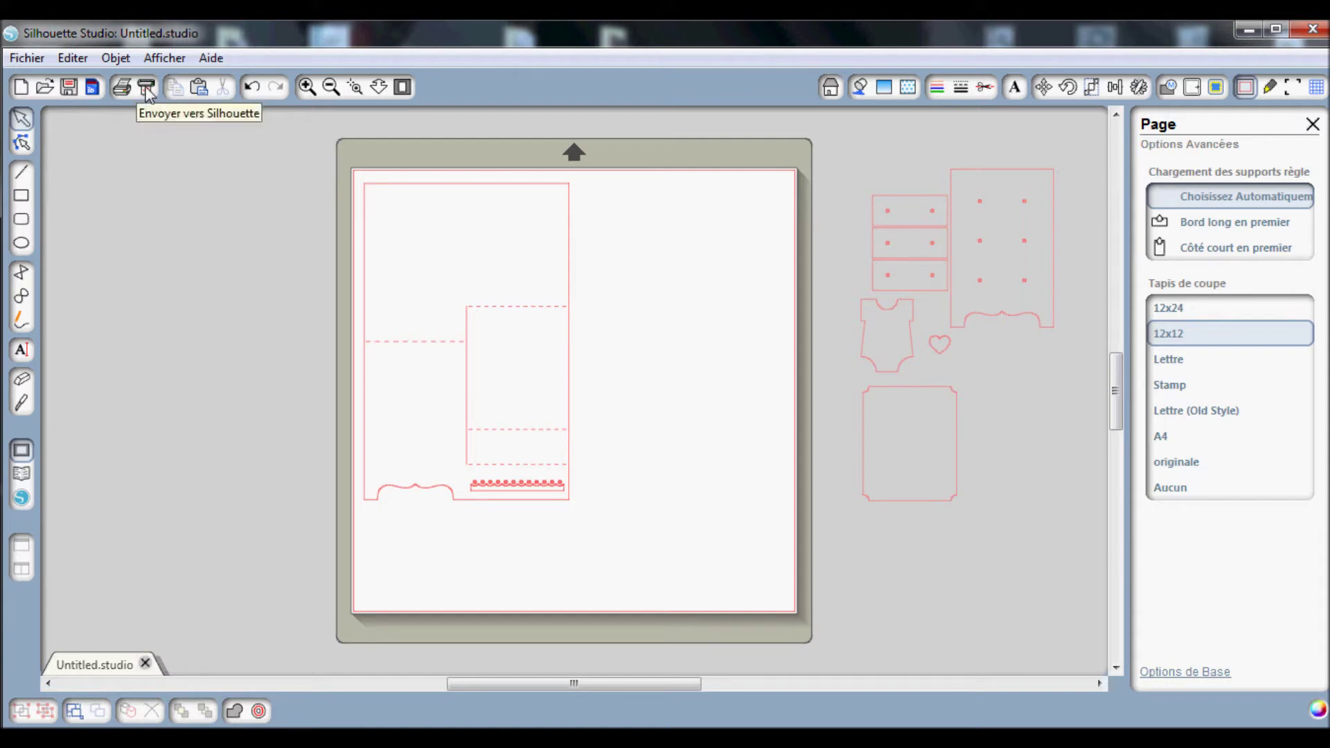
left_click(147, 92)
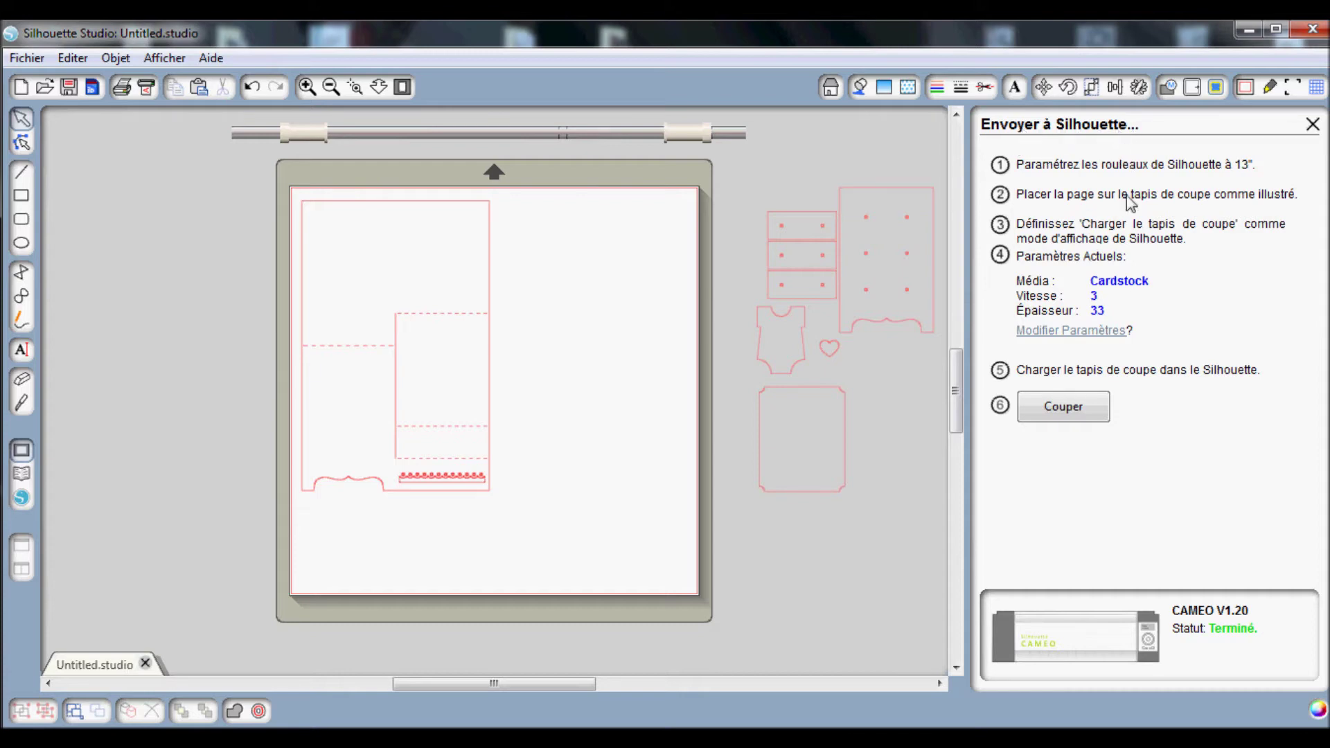
left_click(1092, 332)
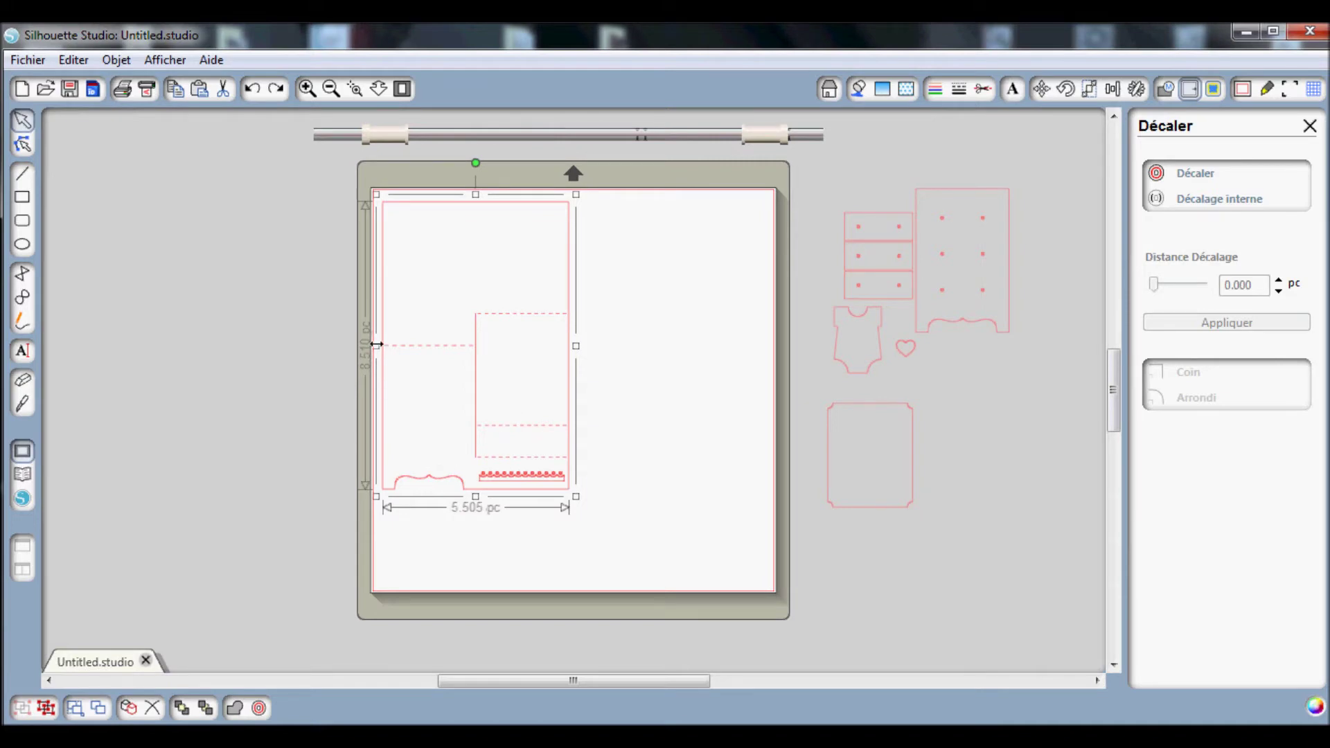
Move the card base off the page to the left of the mat and bring the baby bodysuit onto the page.
left_click(297, 337)
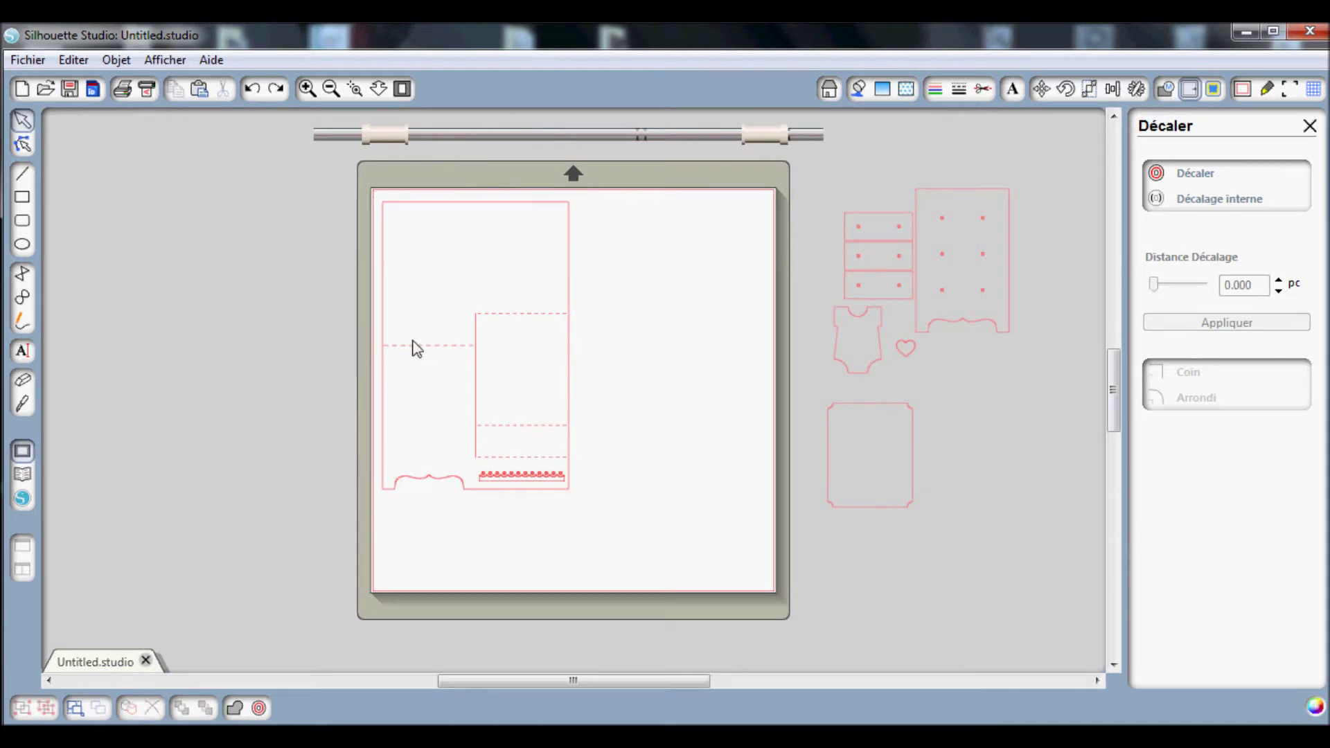
left_click_drag(387, 354, 131, 304)
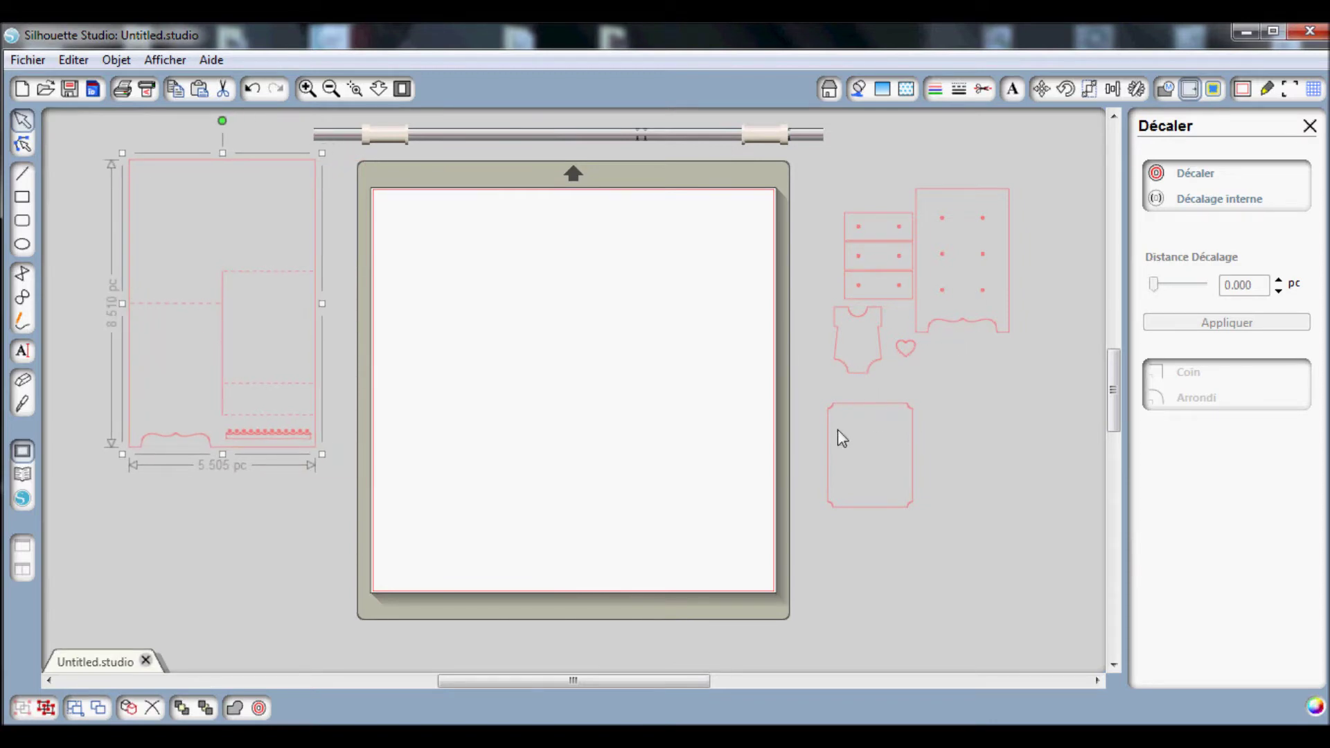
left_click_drag(828, 451, 396, 256)
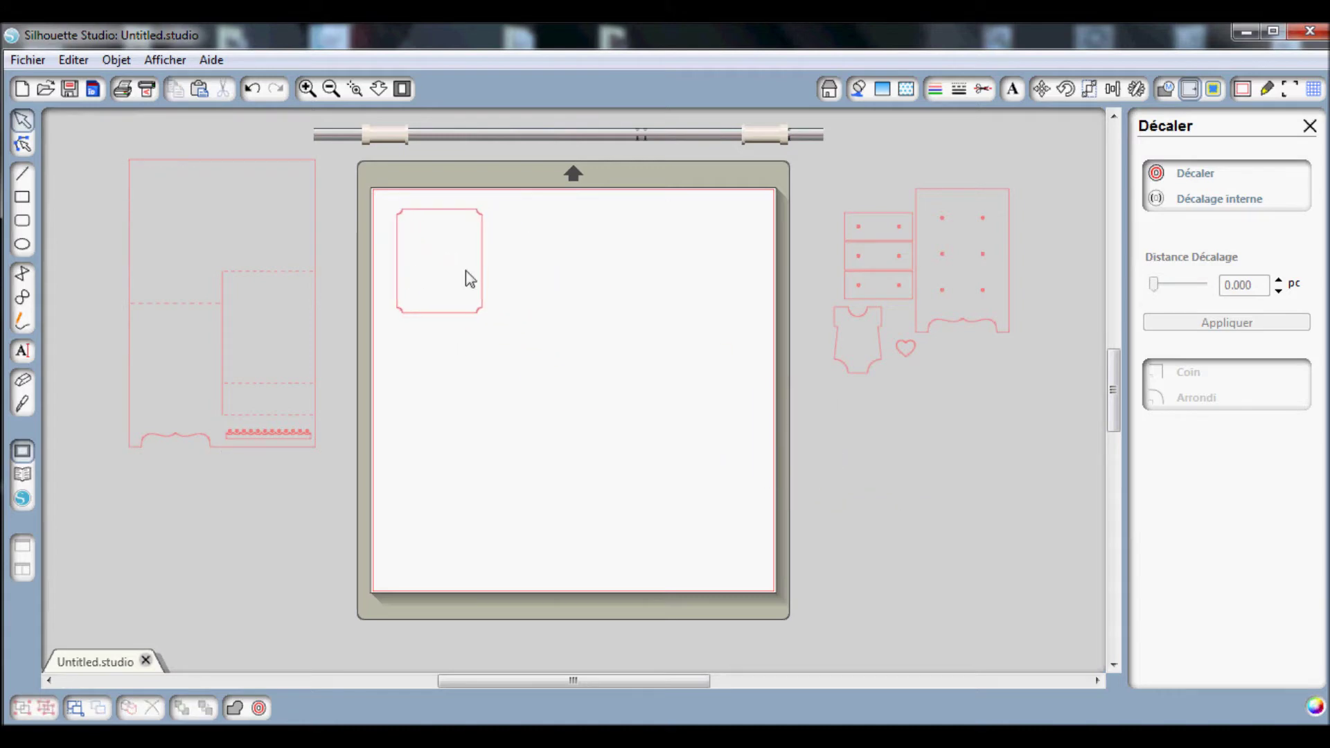
left_click_drag(482, 282, 910, 464)
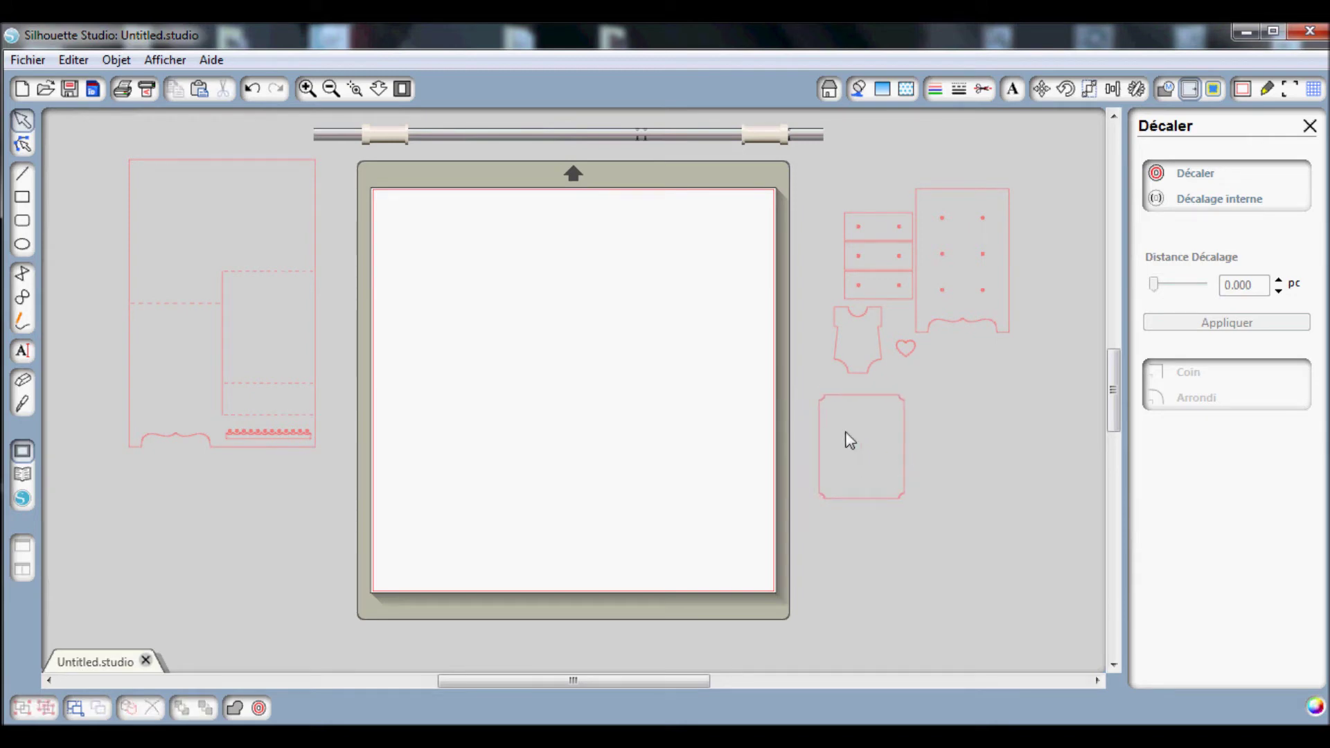
left_click_drag(837, 355, 434, 281)
left_click(885, 333)
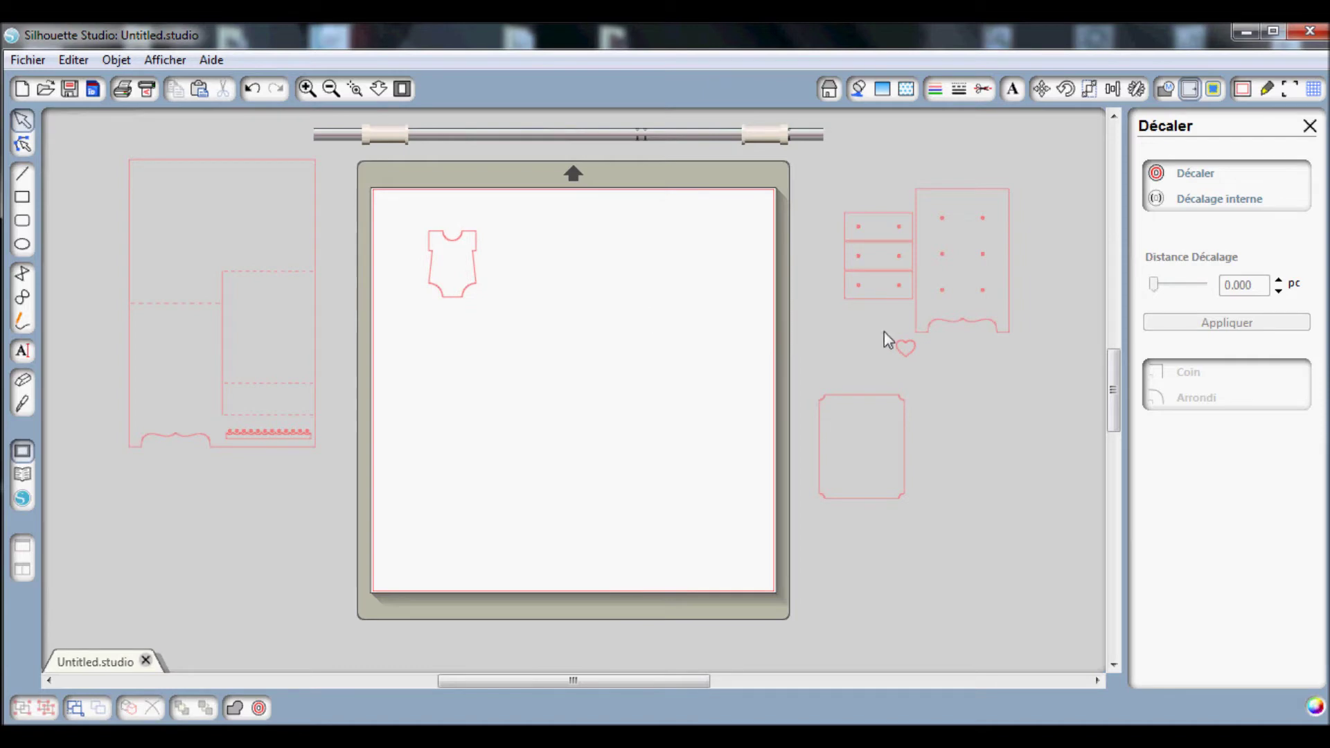
Create a rounded outward offset around the baby bodysuit at a distance of 0.100.
left_click(432, 286)
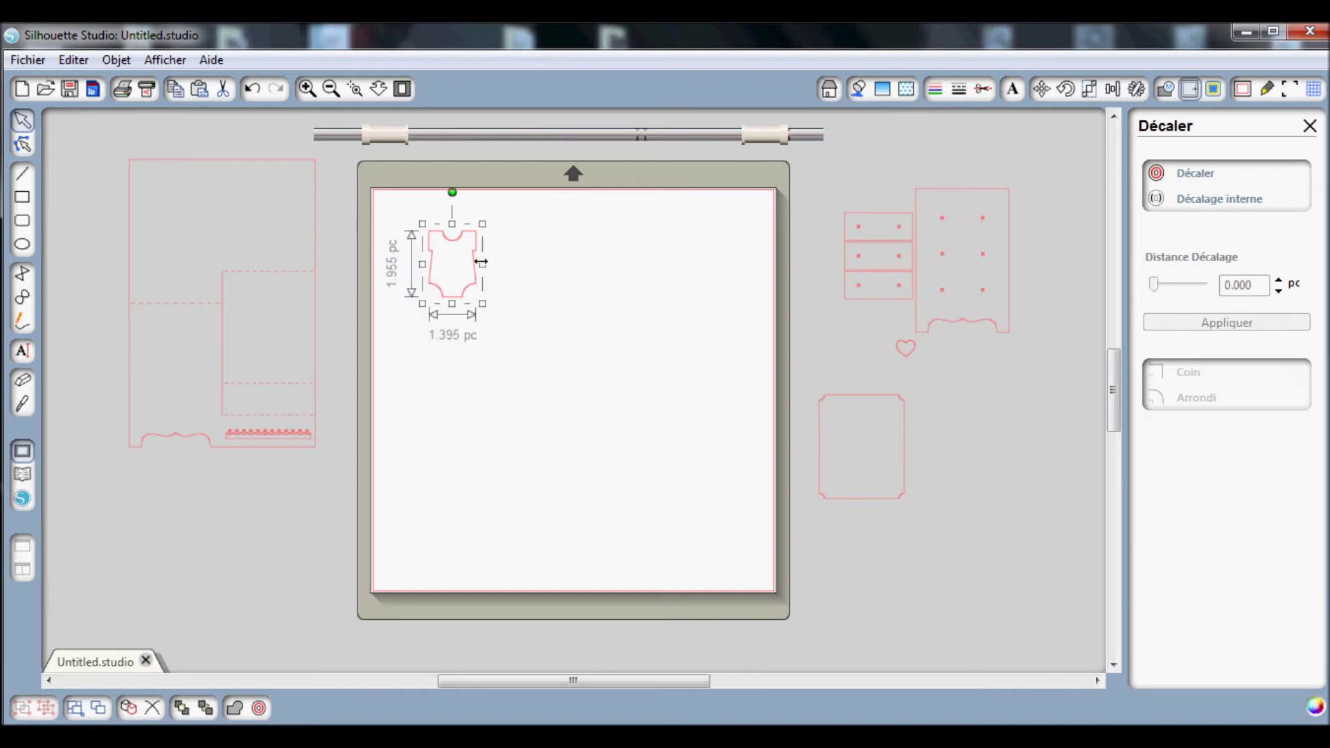
left_click(259, 710)
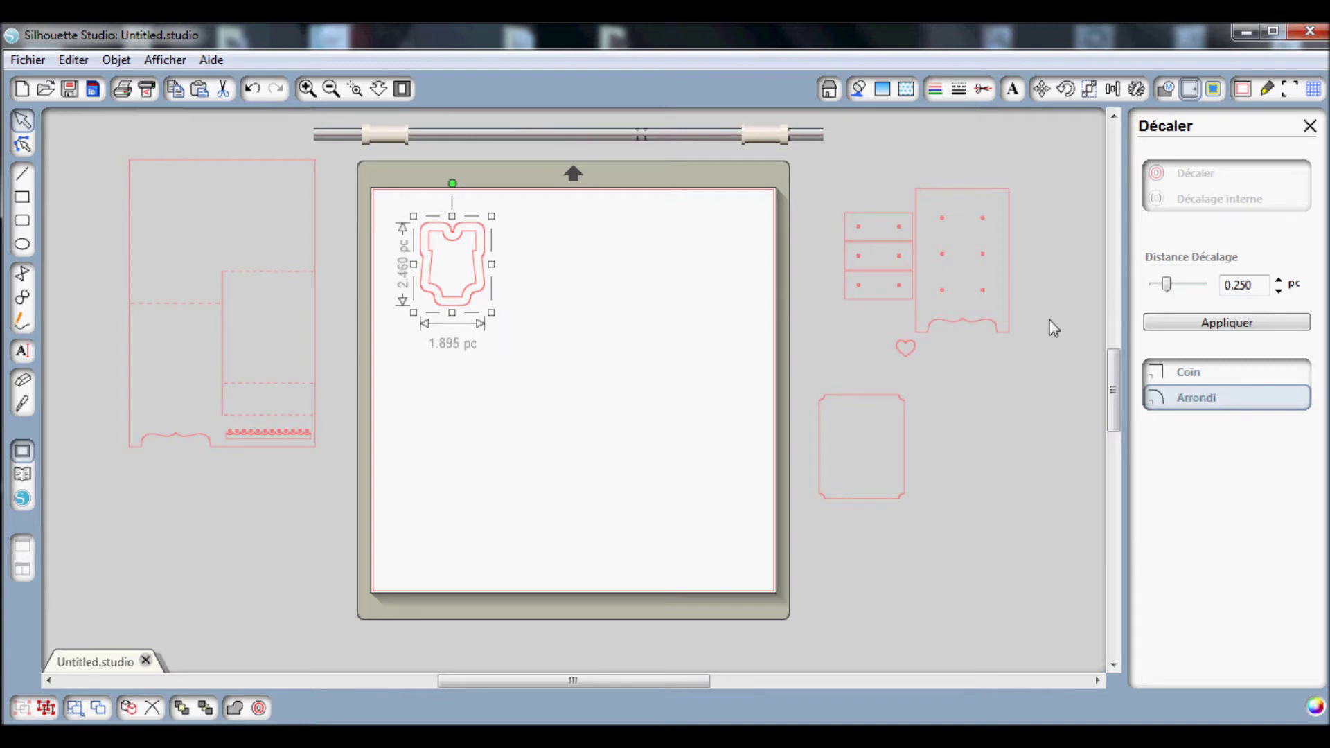
left_click_drag(1169, 296, 1161, 297)
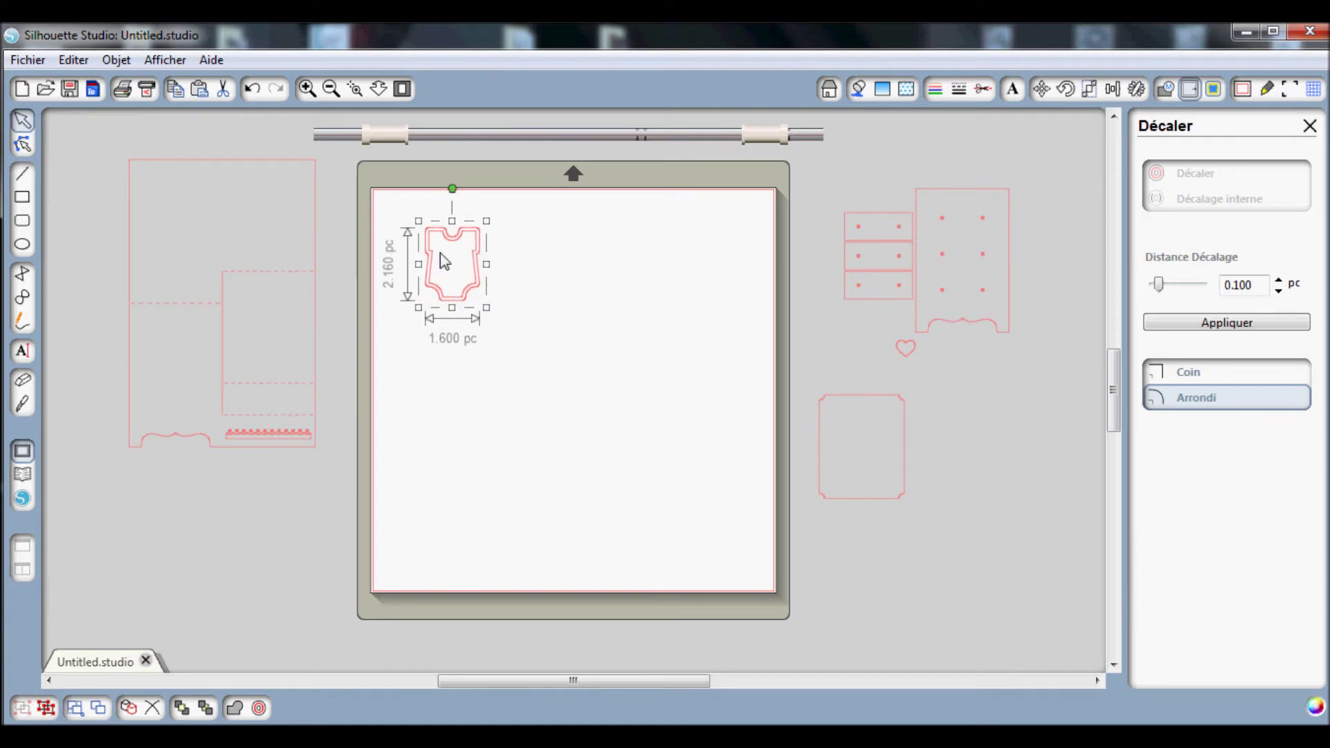
left_click(447, 274)
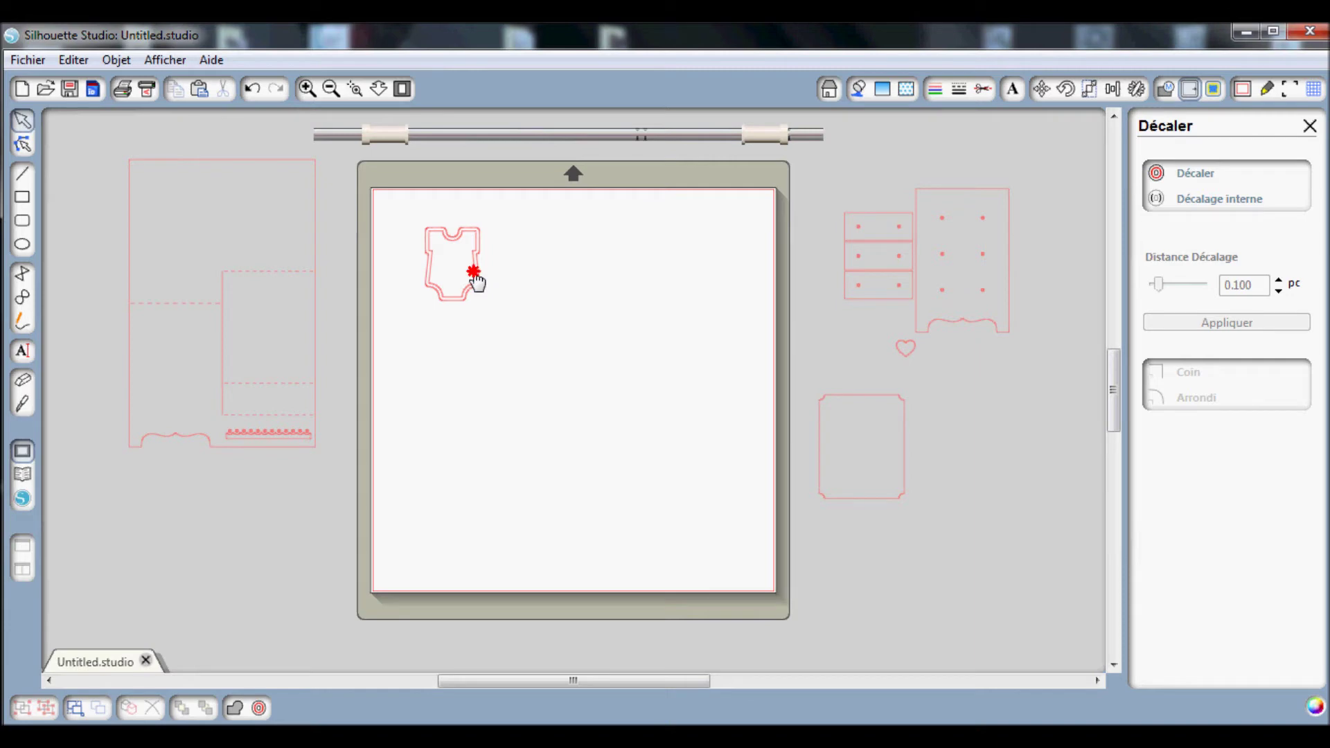
Separate the bodysuit from its offset, leaving the offset beside the mat and the original in the page's upper-left corner.
left_click(474, 272)
left_click_drag(476, 277, 909, 580)
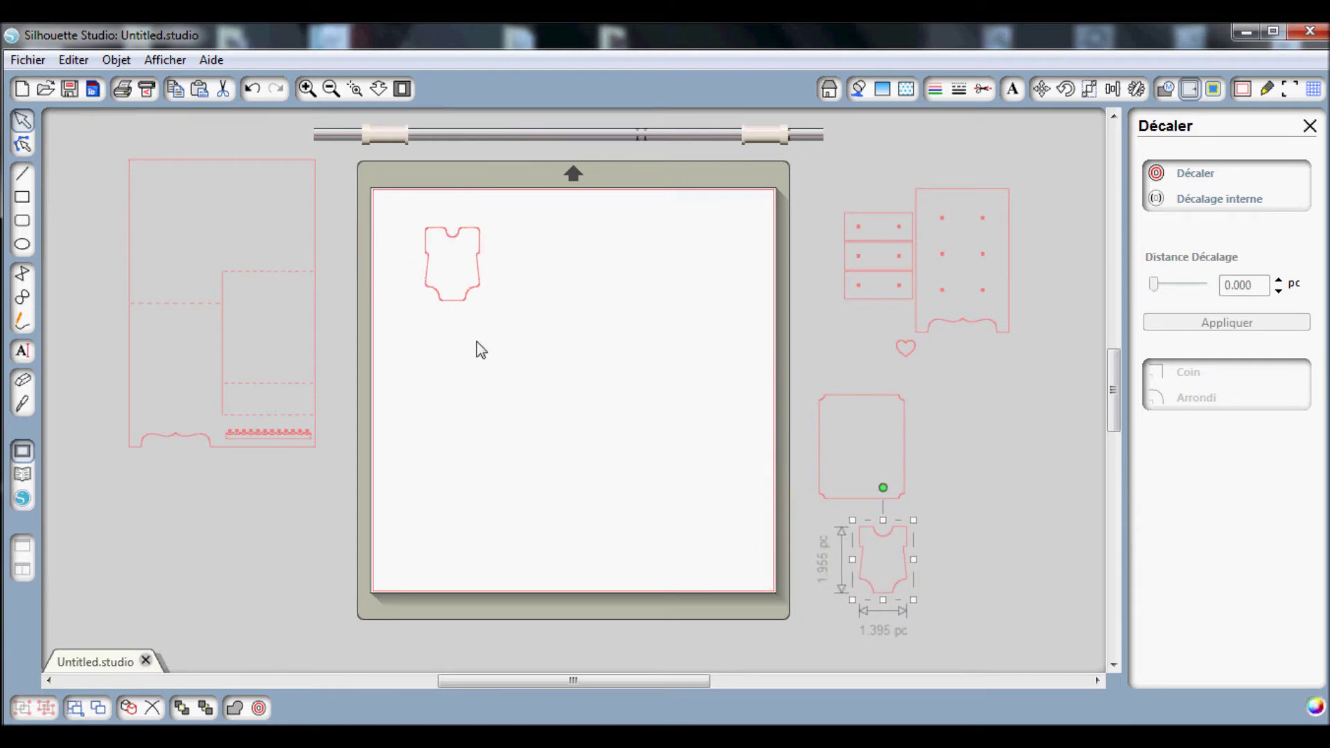
mouse_move(864, 581)
left_mouse_down()
mouse_move(530, 272)
mouse_move(513, 344)
mouse_move(877, 585)
left_mouse_up()
left_click_drag(528, 279, 399, 262)
left_click(399, 262)
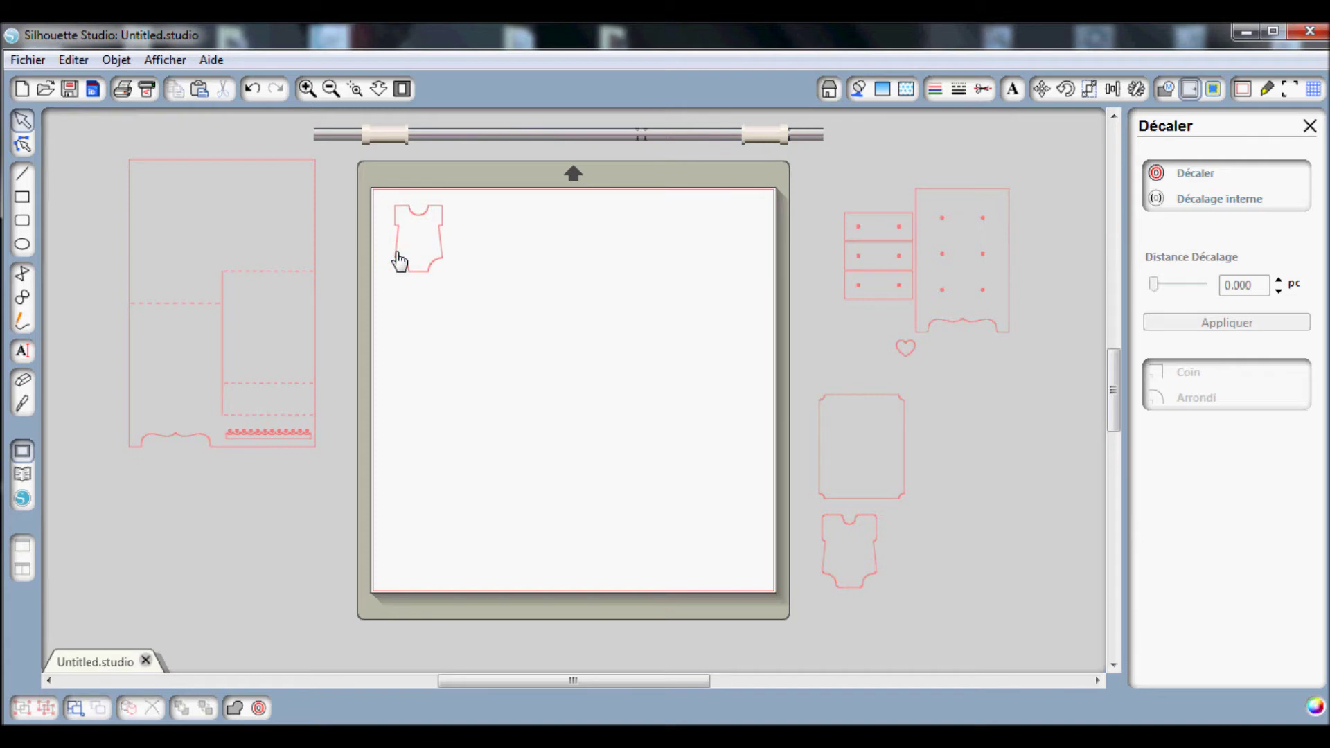
Swap the bodysuit on the page for the heart and create a rounded 0.100 offset around the heart.
mouse_move(899, 360)
left_mouse_down()
mouse_move(505, 273)
mouse_move(466, 280)
mouse_move(878, 373)
left_mouse_up()
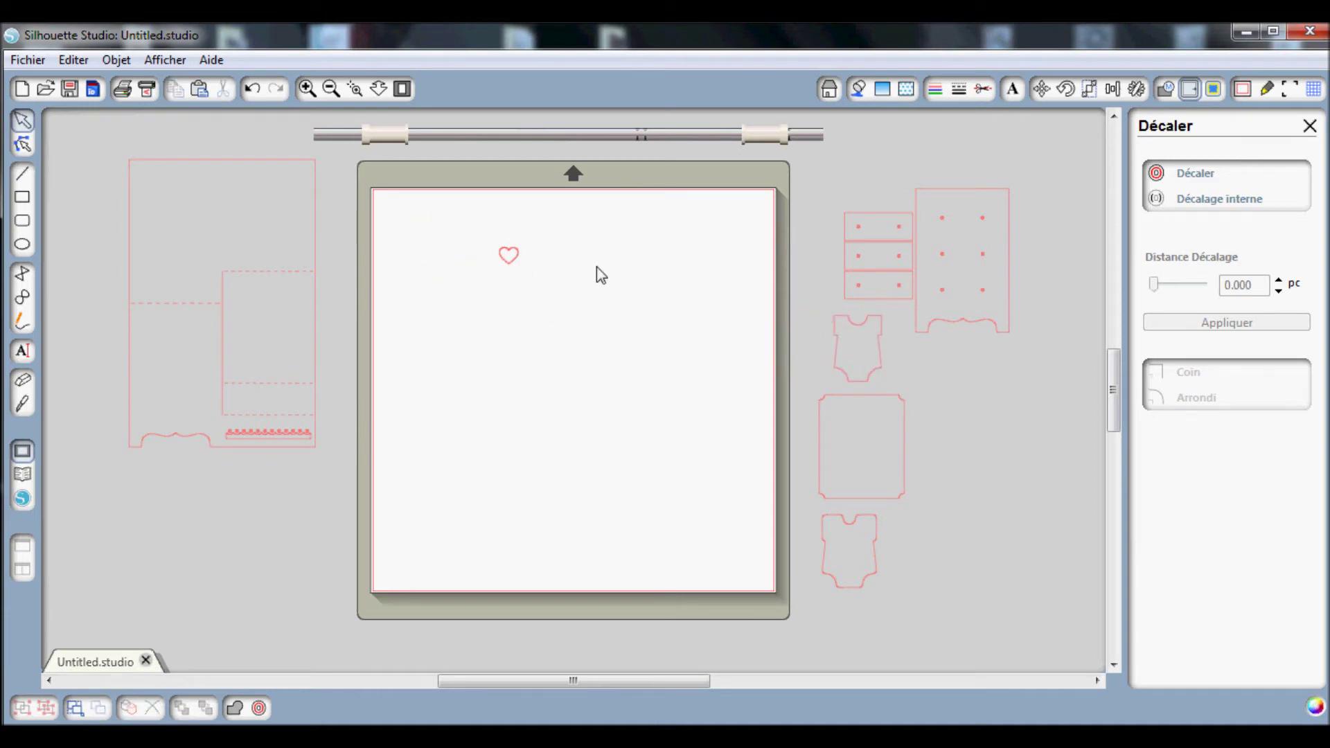
left_click(514, 261)
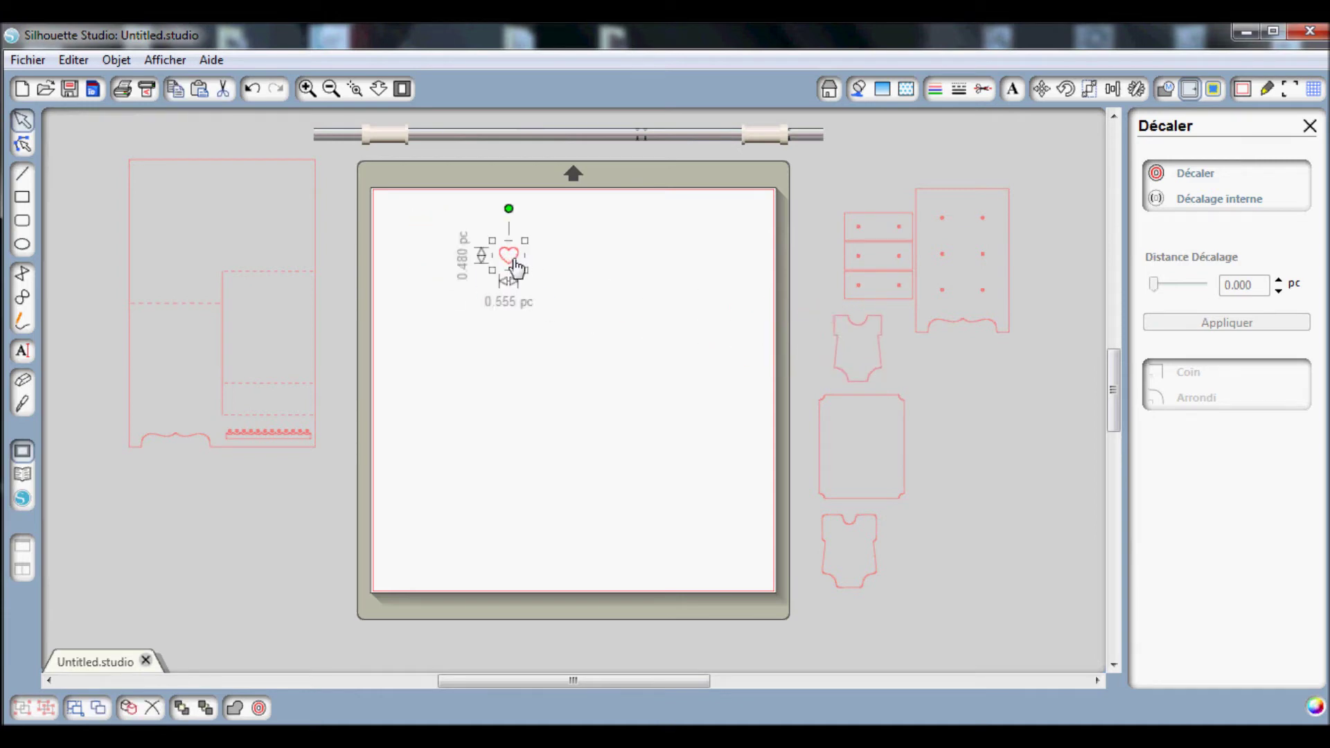
left_click(259, 708)
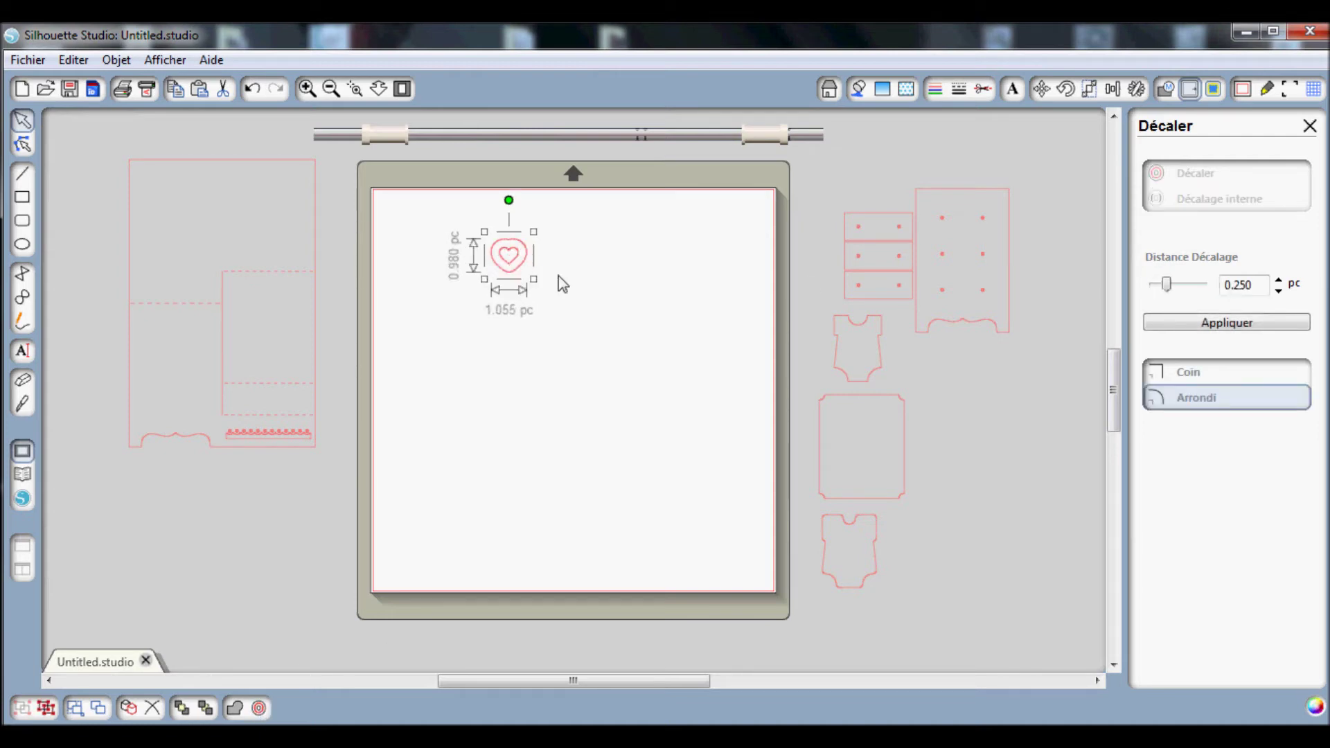
left_click_drag(1167, 286, 1160, 288)
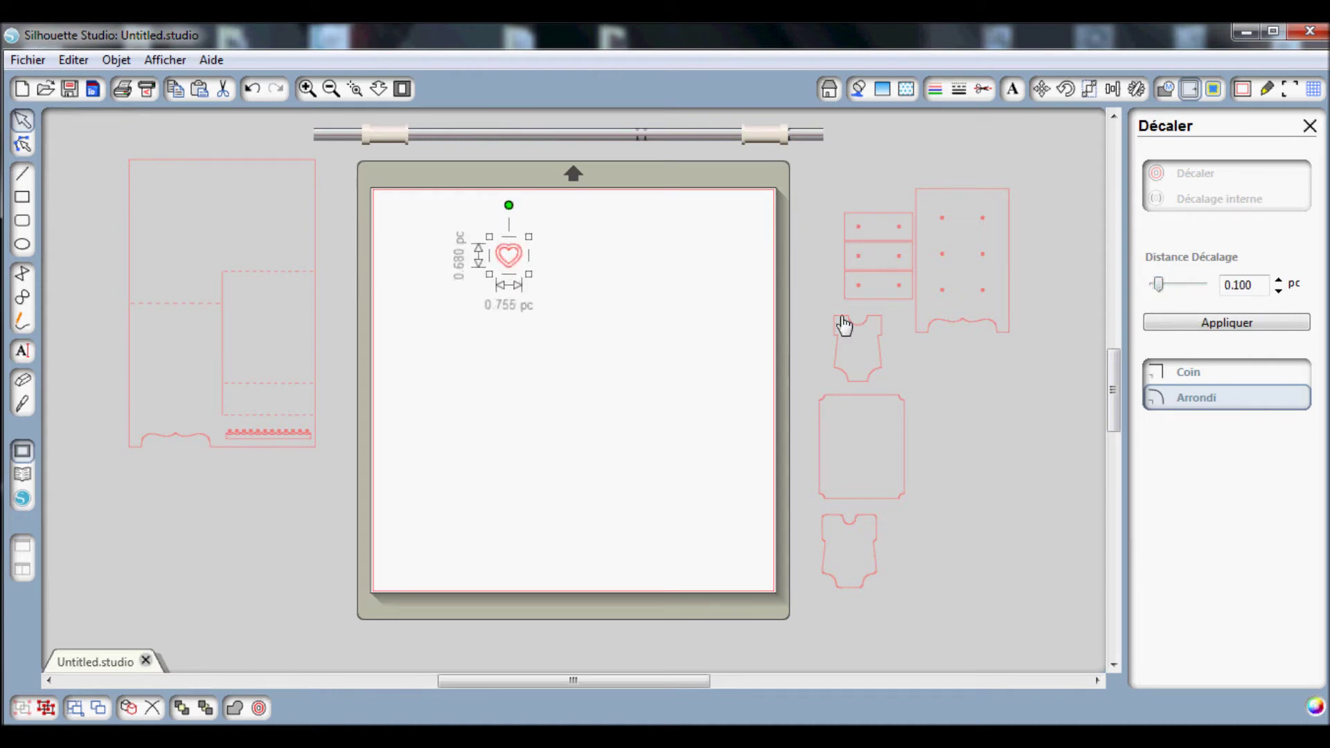
Move the original heart off the page beside the bodysuit and place its offset in the page's upper-left corner.
left_click(521, 264)
left_click_drag(521, 264, 831, 325)
left_click_drag(502, 262, 409, 230)
left_click(414, 262)
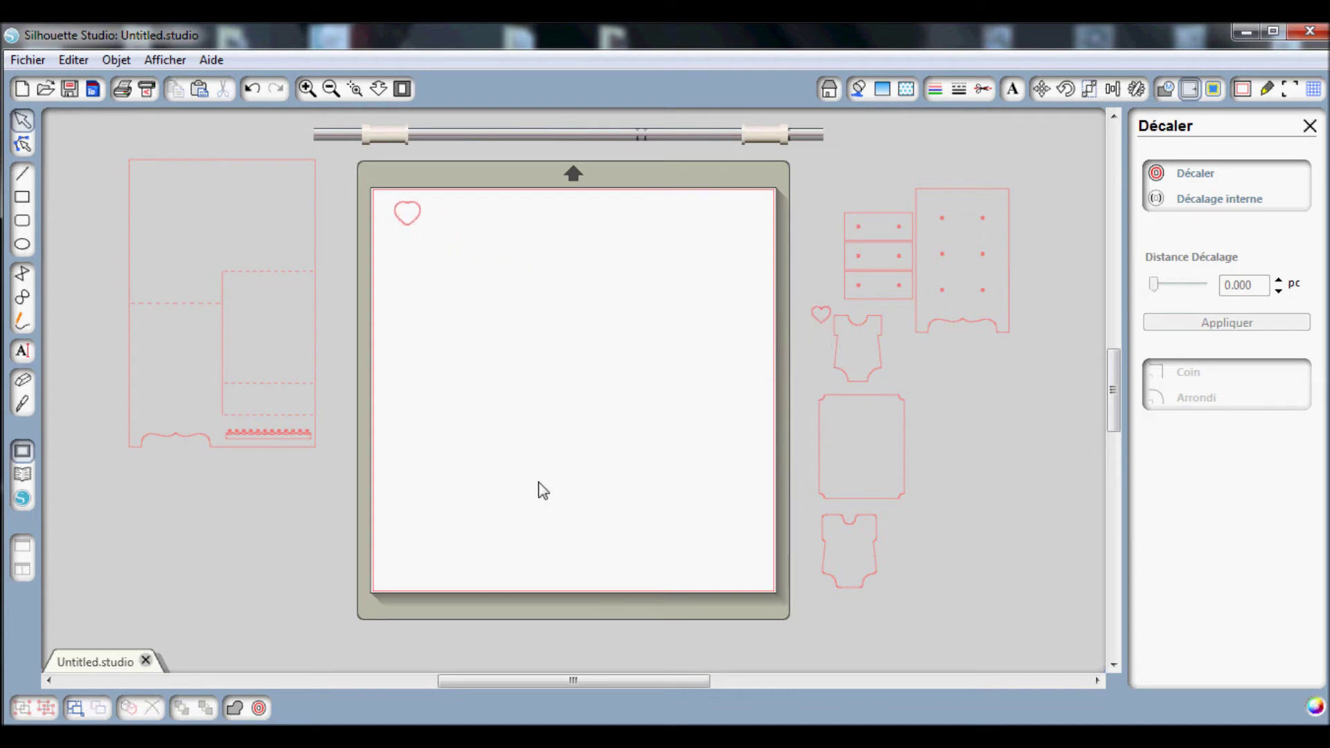